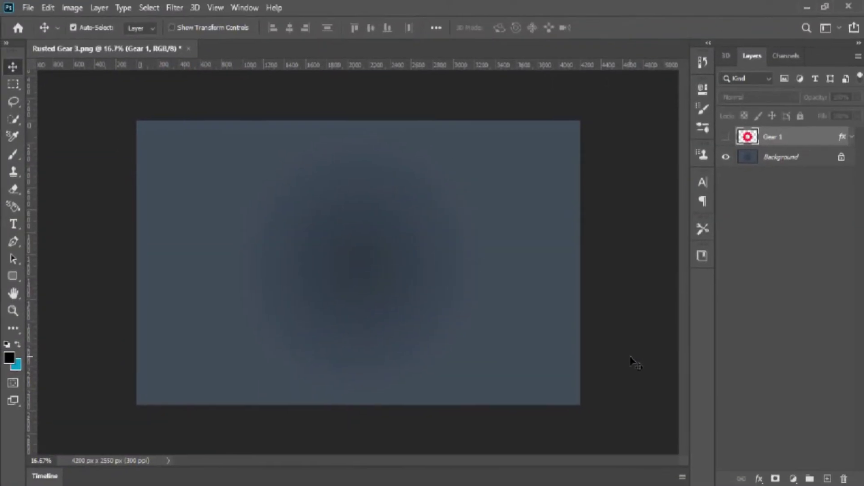
- Make the red textured Gear 1 layer visible over the slate-blue background
click(726, 137)
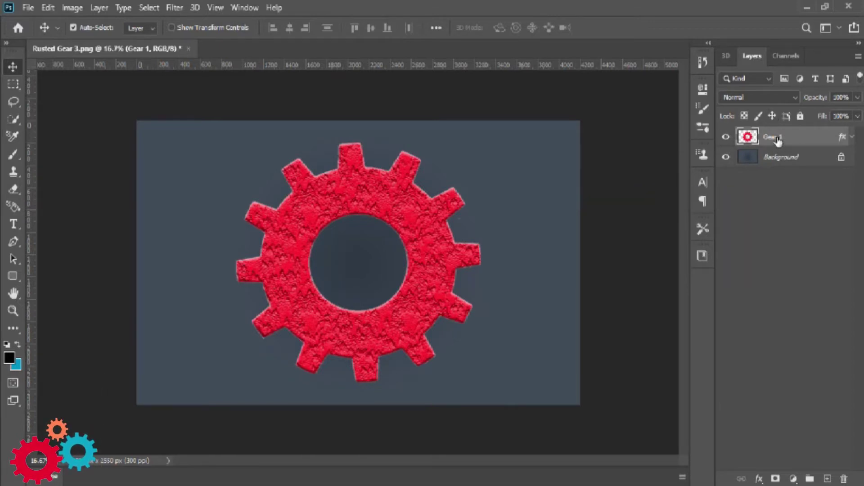
- Duplicate Gear 1 and convert the copy to grey with a Black & White adjustment
right_click(778, 140)
click(691, 73)
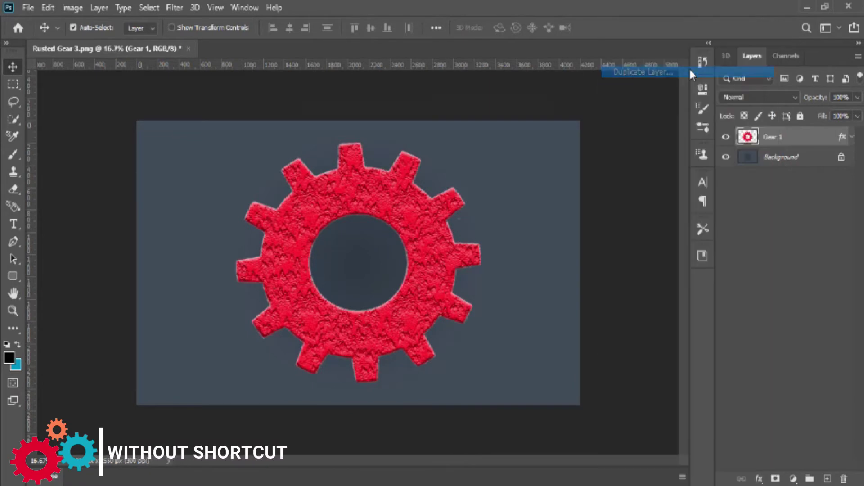
click(539, 128)
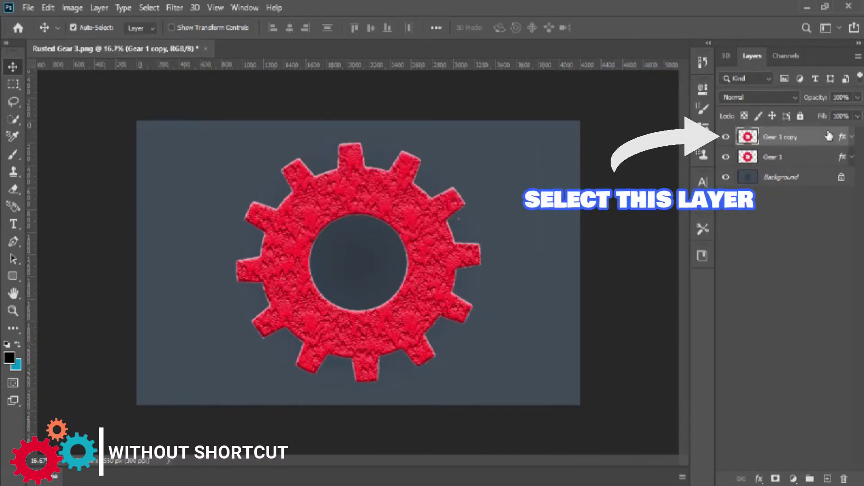
click(72, 7)
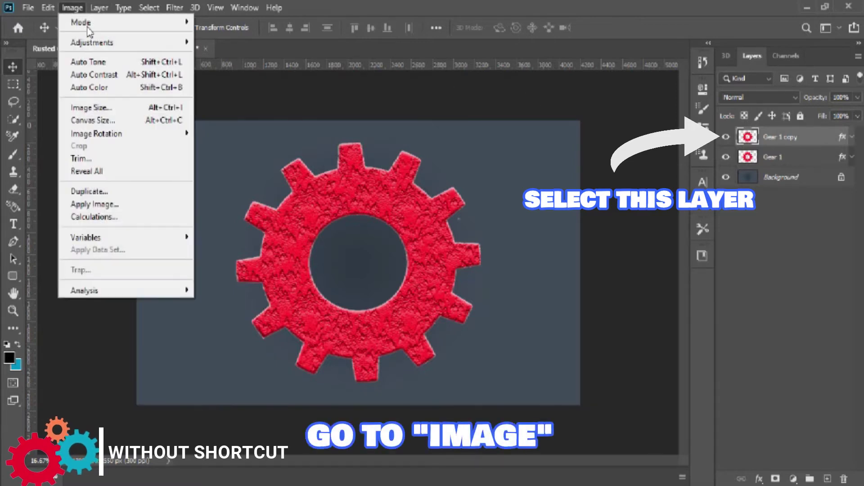
mouse_move(92, 43)
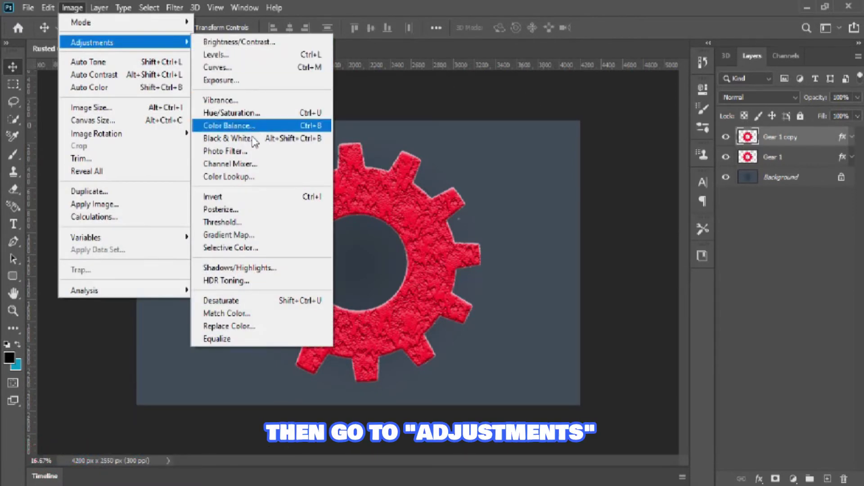
click(255, 145)
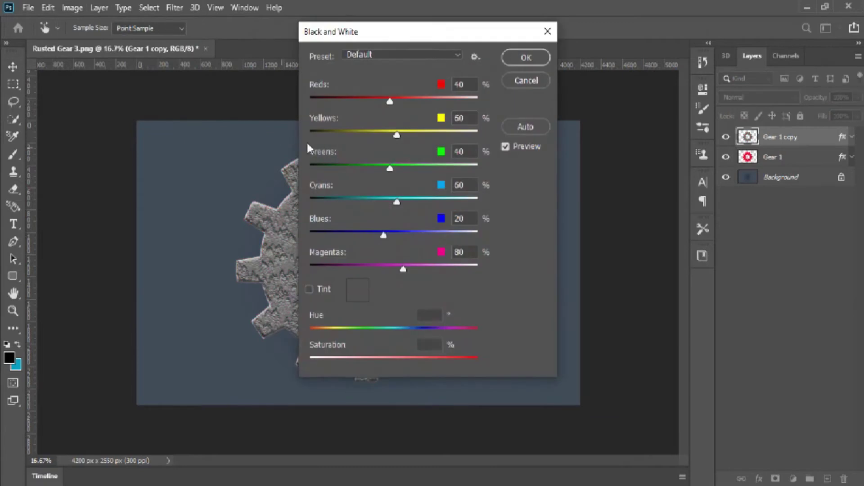
click(526, 57)
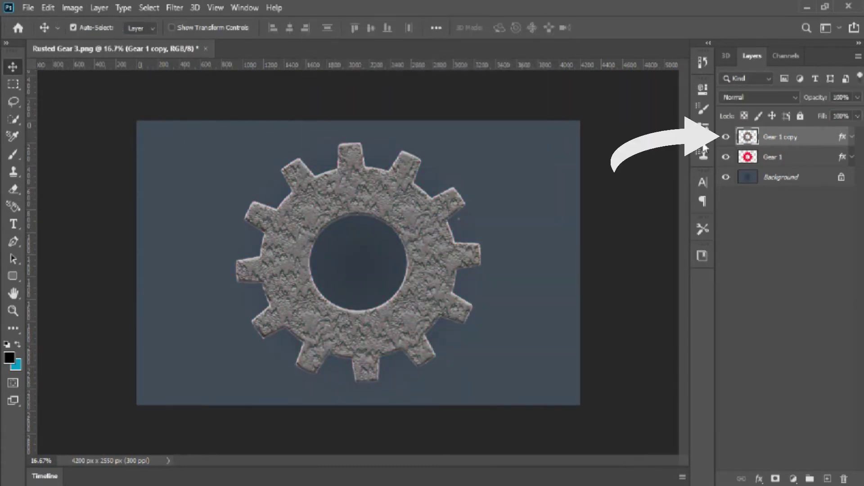
- Duplicate the grey gear copy and invert the duplicate's colours
right_click(785, 137)
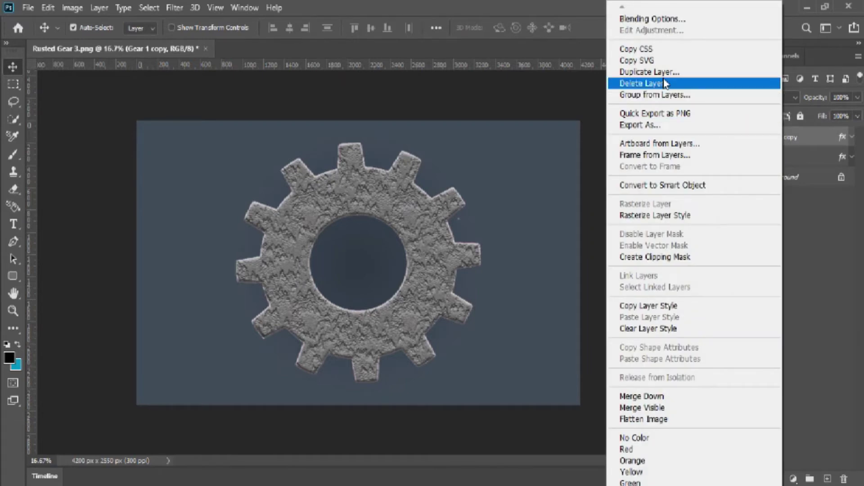
click(661, 72)
click(538, 128)
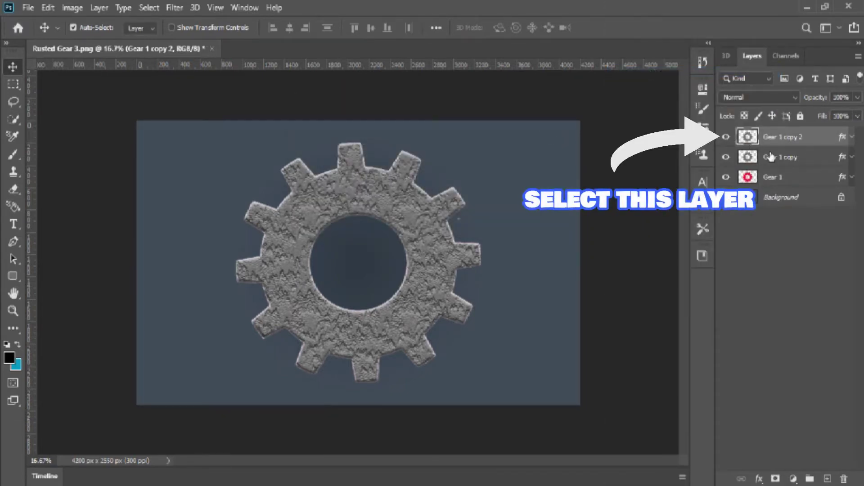
click(71, 8)
mouse_move(92, 42)
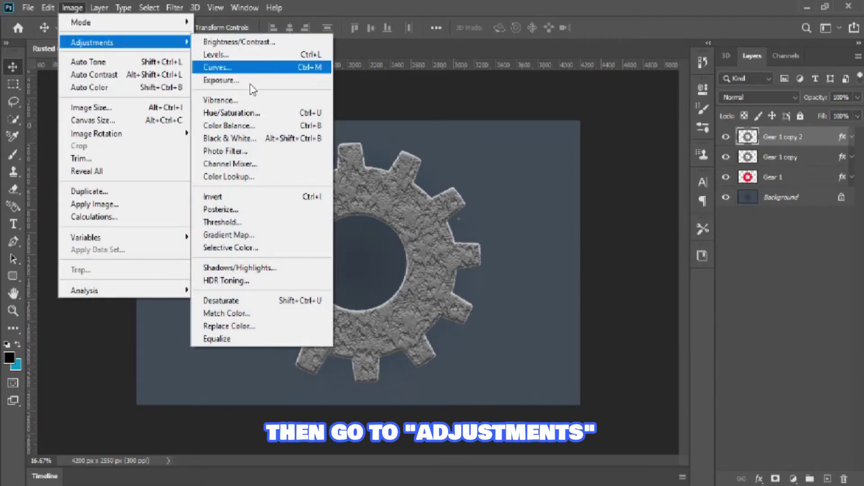
click(267, 197)
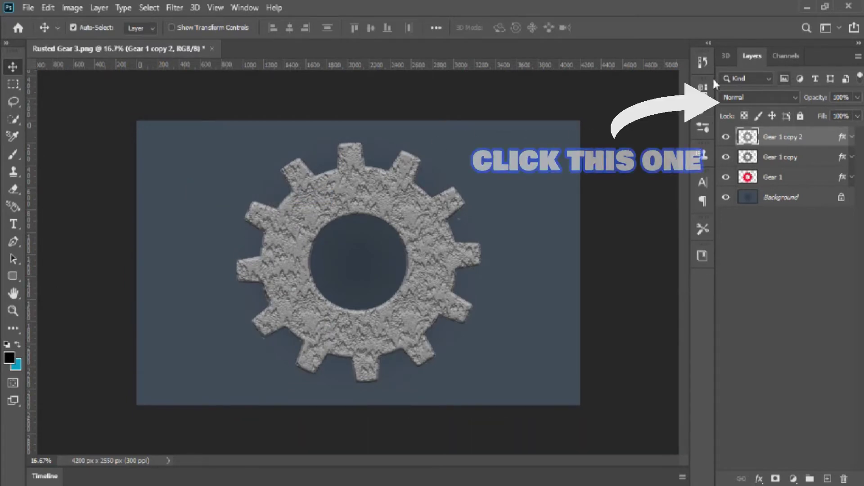
- Set the inverted copy to Difference blend mode and merge it down into the grey gear
click(779, 96)
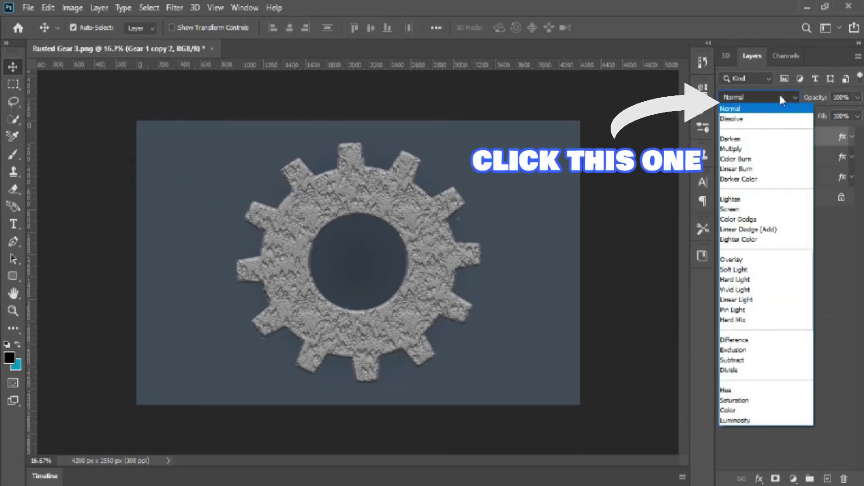
click(735, 340)
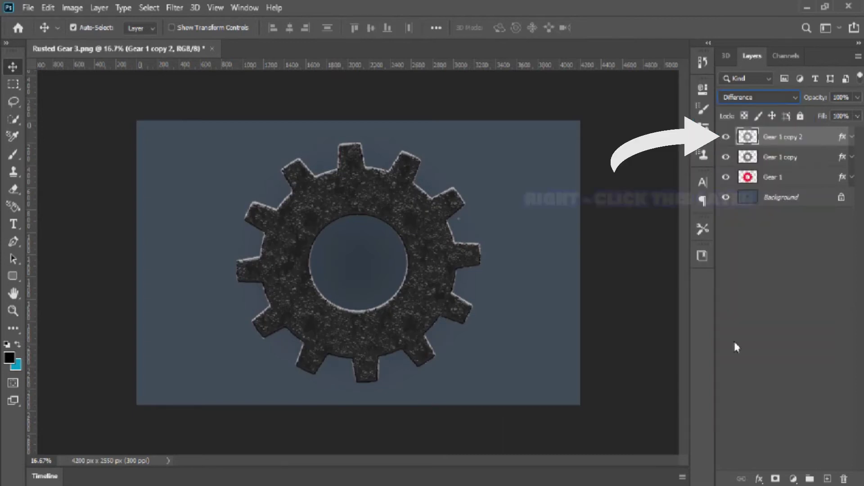
right_click(788, 137)
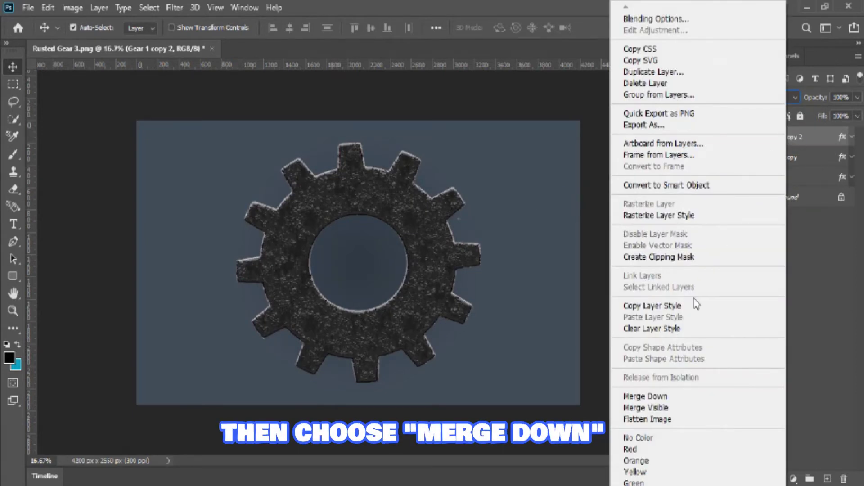
click(660, 397)
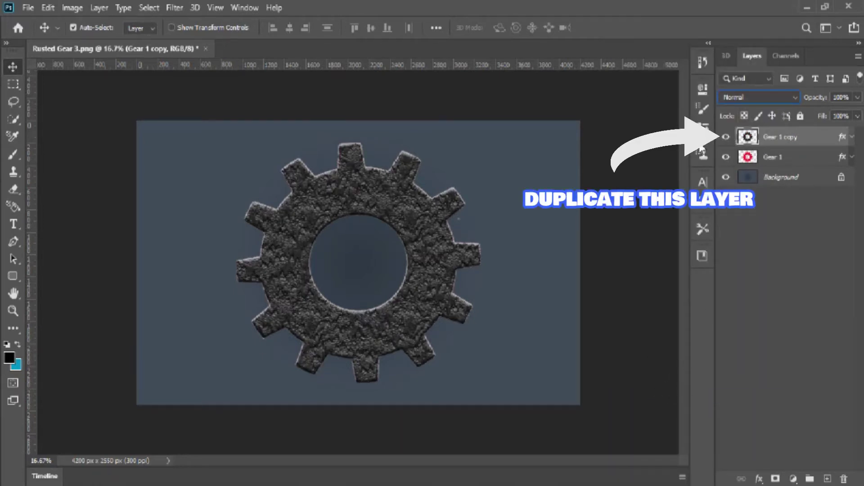
- Duplicate the dark charcoal gear copy and invert the new duplicate
right_click(801, 133)
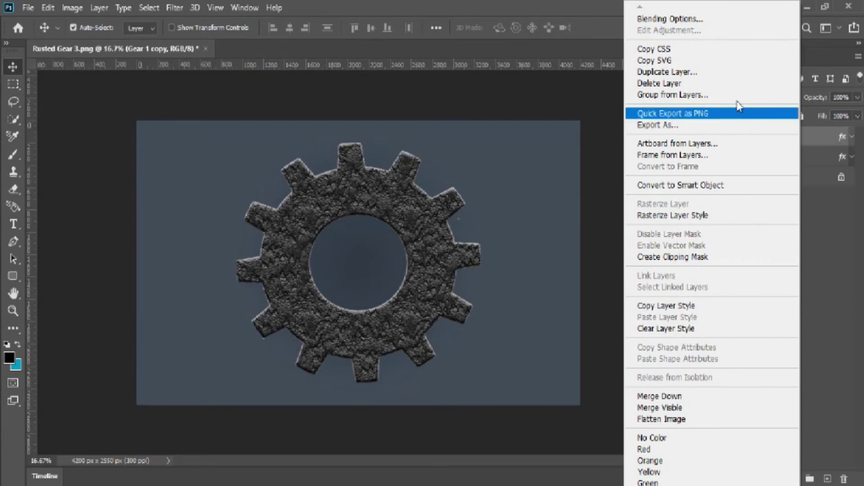
click(666, 72)
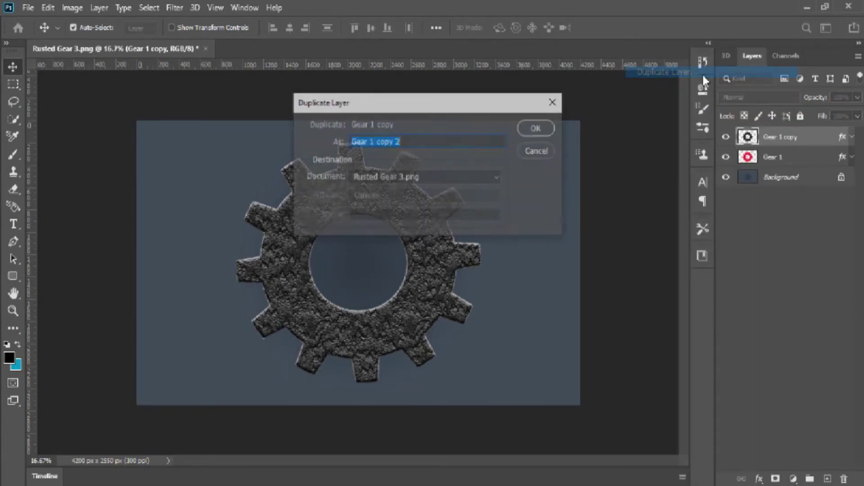
click(539, 129)
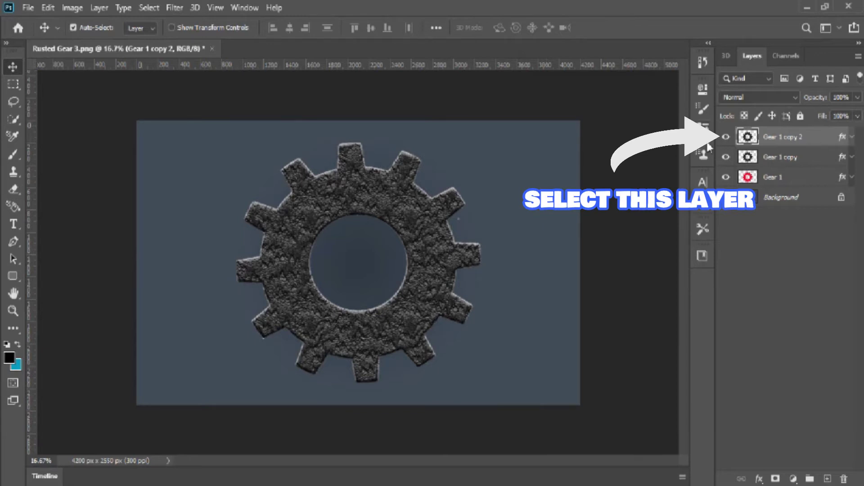
click(80, 10)
mouse_move(91, 43)
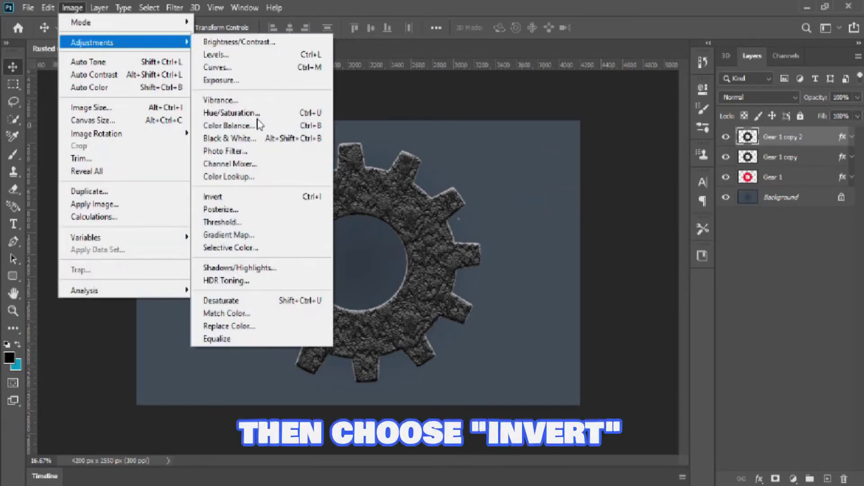
click(254, 198)
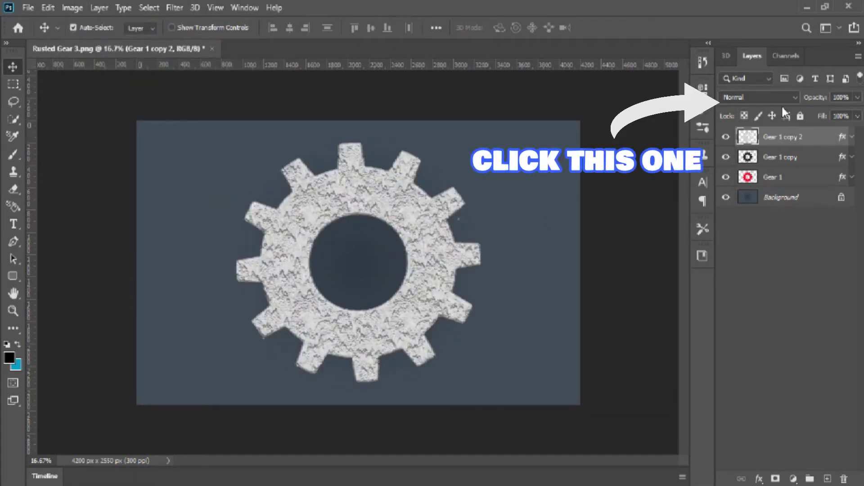
- Blend the inverted duplicate with Difference and merge it down into the dark gear
click(791, 94)
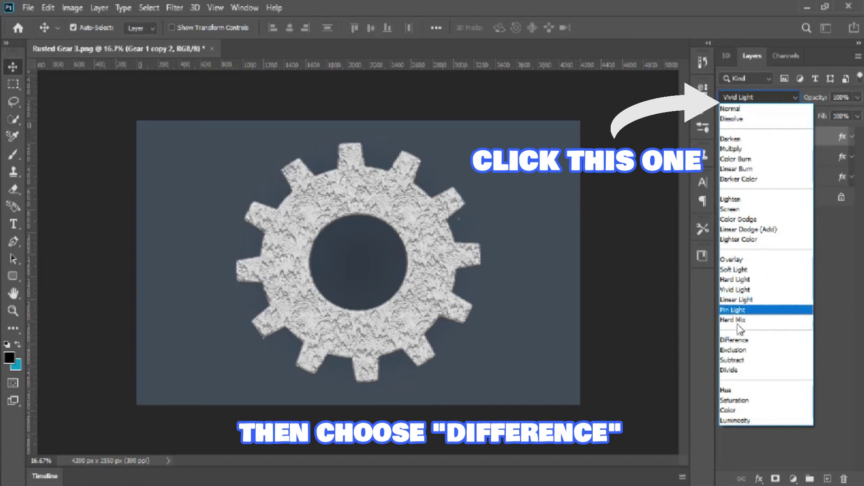
click(737, 339)
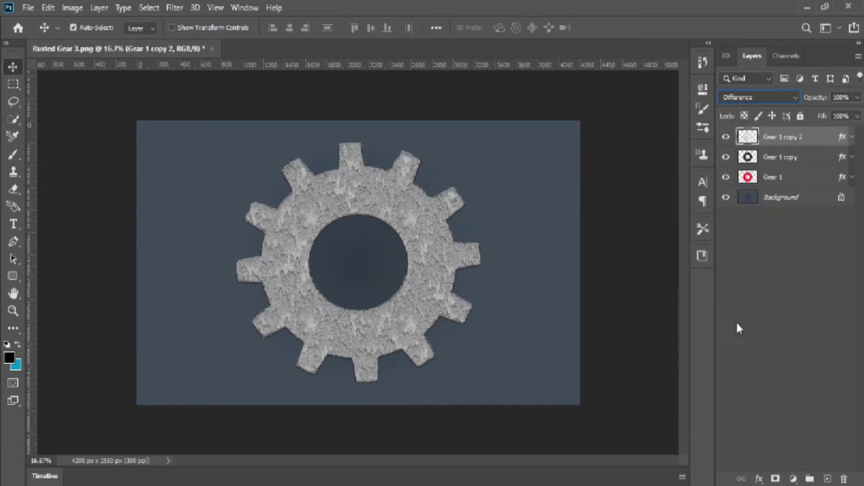
right_click(778, 140)
click(640, 396)
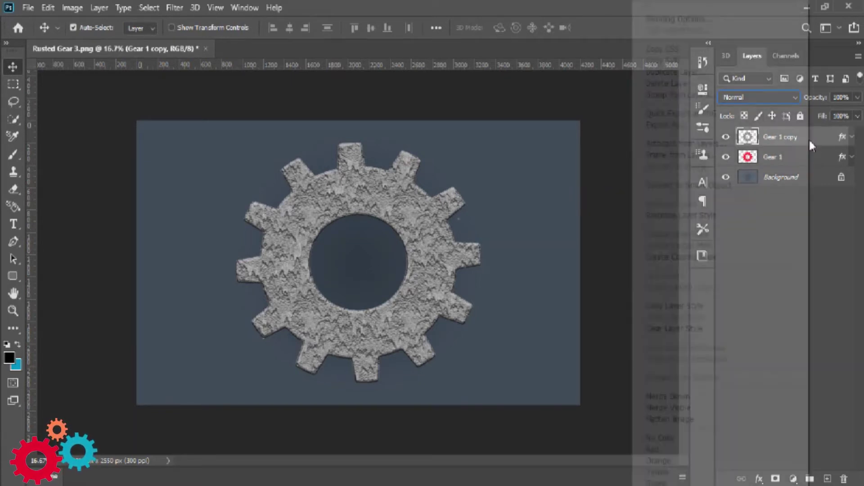
- Duplicate the grey gear layer twice, giving three stacked gear copies
right_click(809, 139)
click(727, 79)
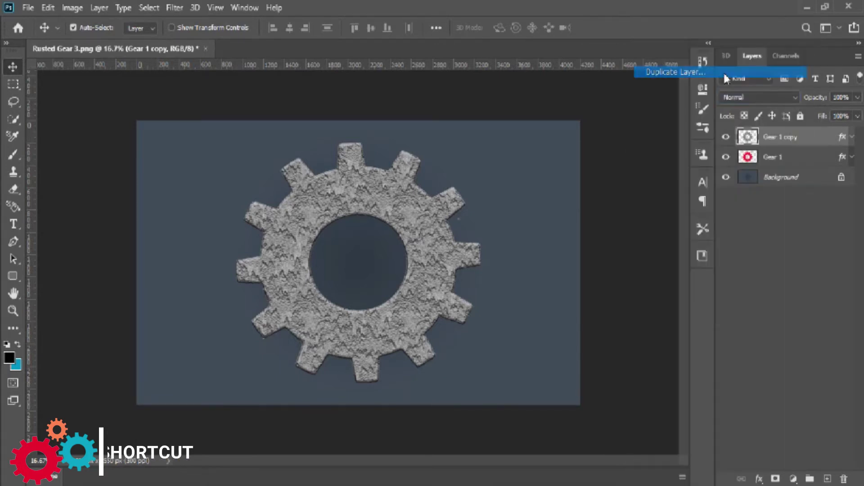
click(540, 128)
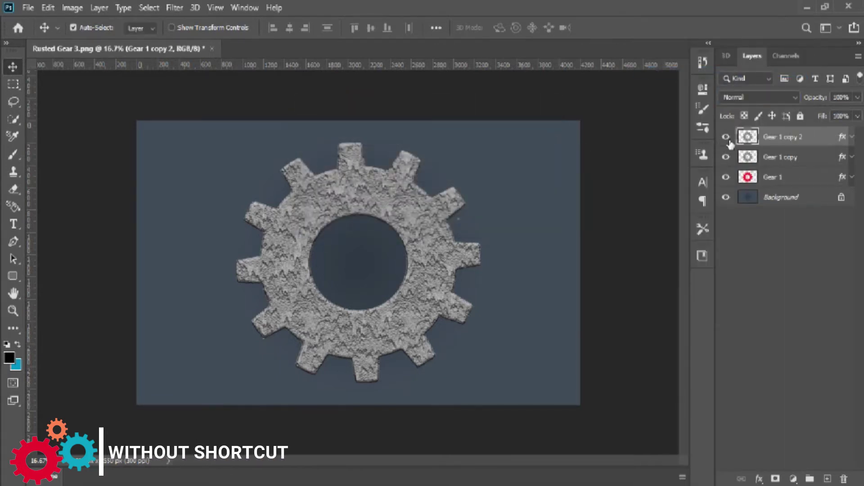
right_click(804, 143)
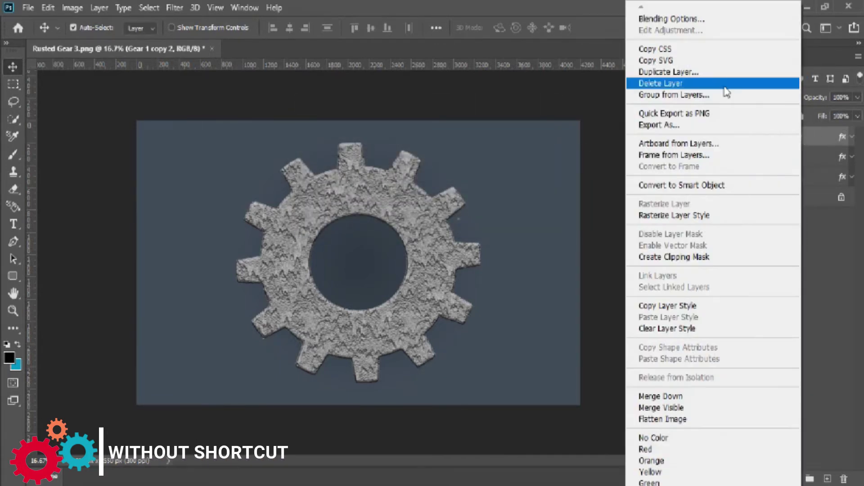
click(696, 76)
click(549, 127)
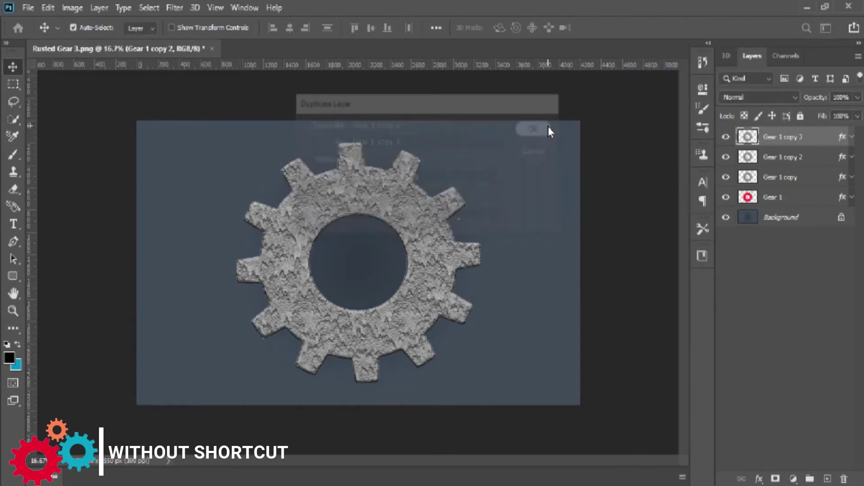
- Name the copies GOLD, SILVER and BRONZE, and hide BRONZE and SILVER
double_click(782, 177)
text(GOLD)
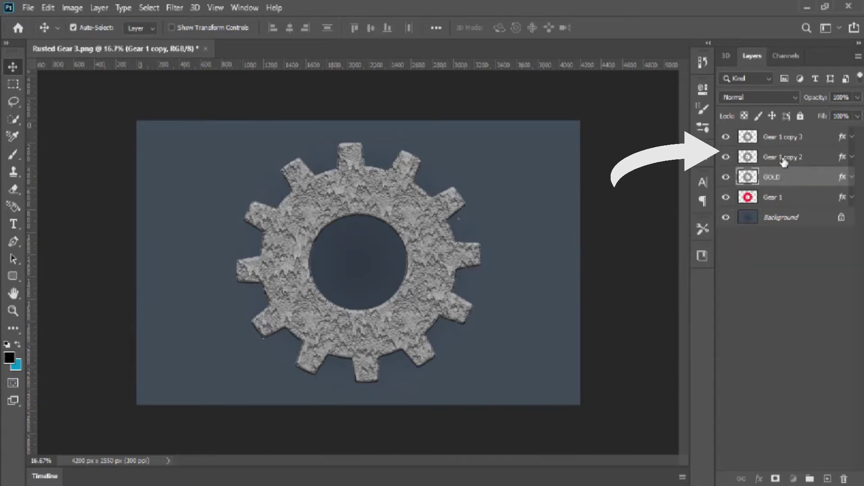
double_click(784, 157)
text(SILVER)
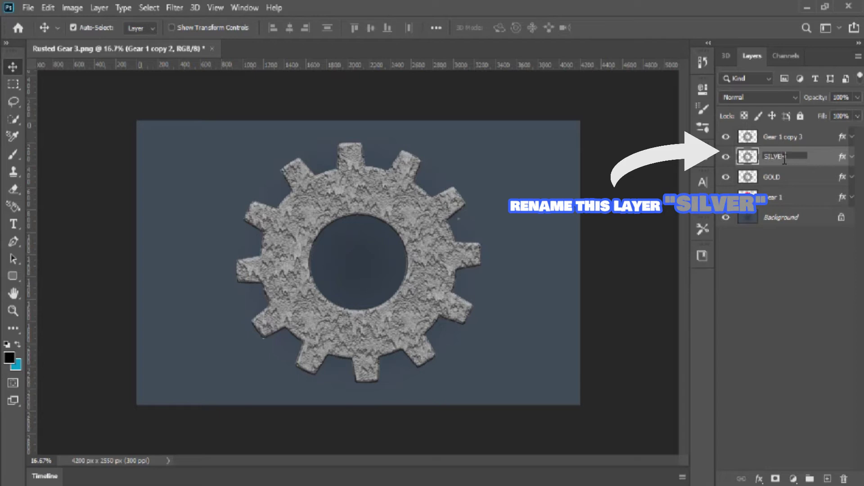
double_click(788, 137)
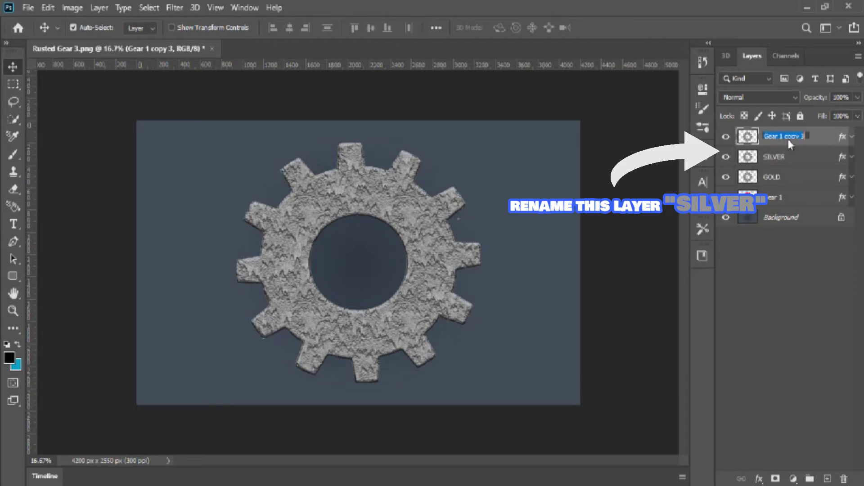
text(BRONZE)
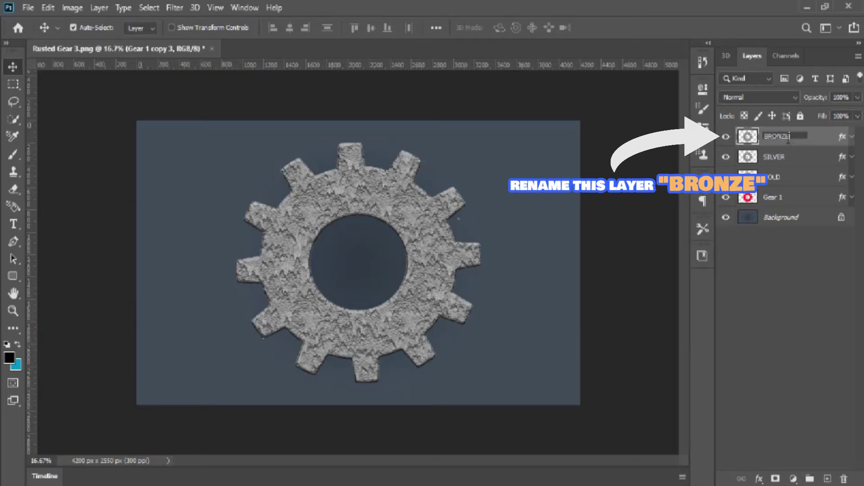
drag(727, 136, 725, 164)
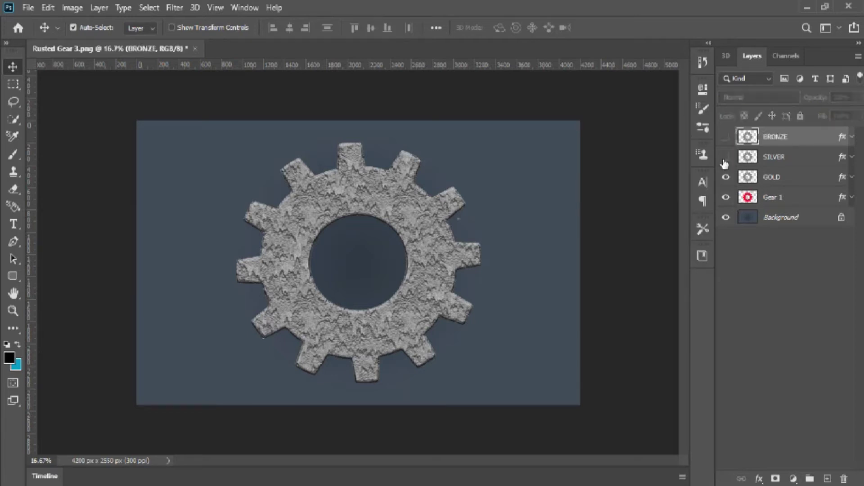
- Clip a Color Balance adjustment to GOLD with Midtones Red +100, Green +100, Blue -100
click(792, 181)
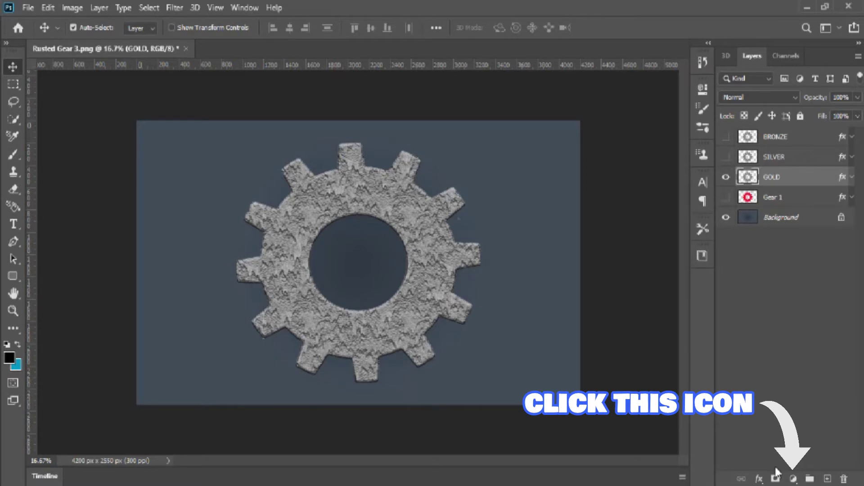
click(794, 479)
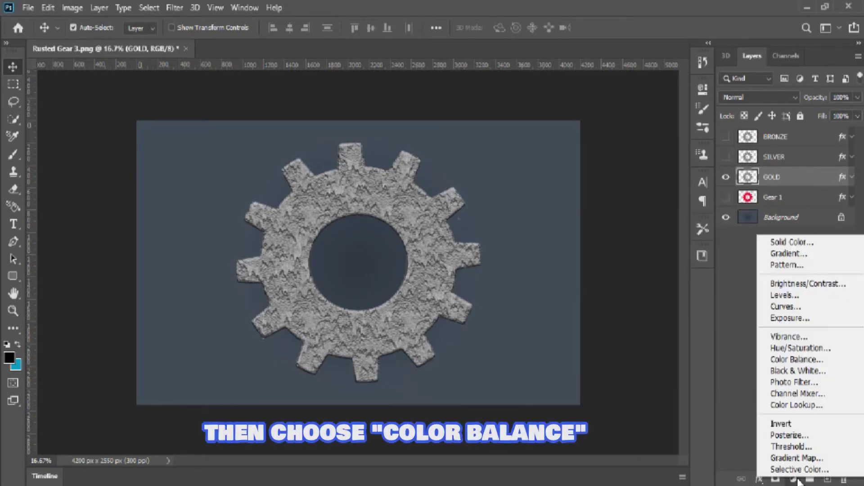
click(795, 360)
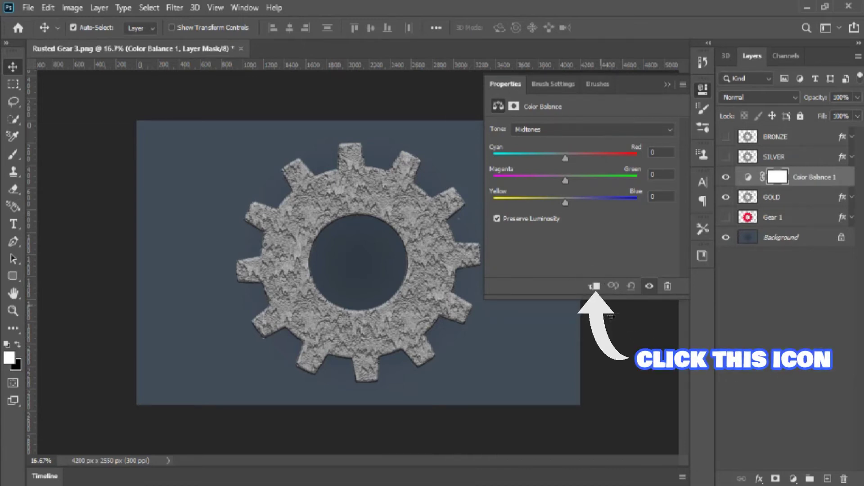
click(593, 286)
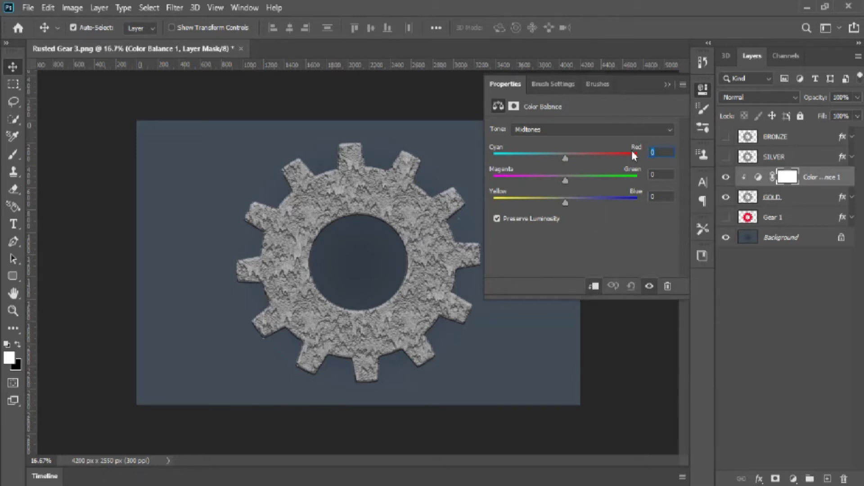
text(00)
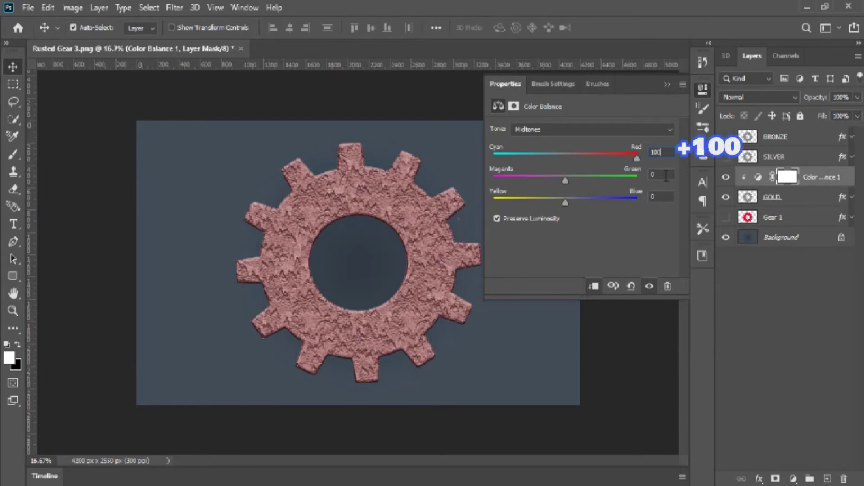
key(Tab)
text(100)
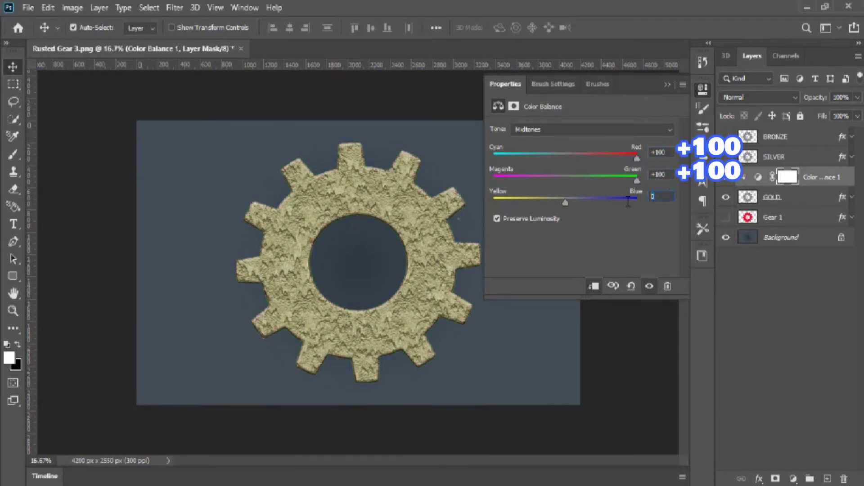
text(-100)
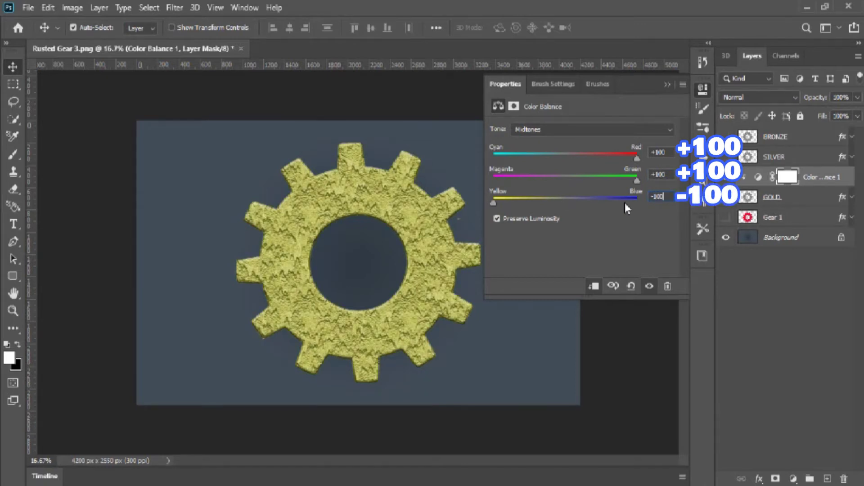
- Tweak the Shadows balance (including a -71 value) and merge the adjustment into GOLD
click(602, 131)
click(598, 141)
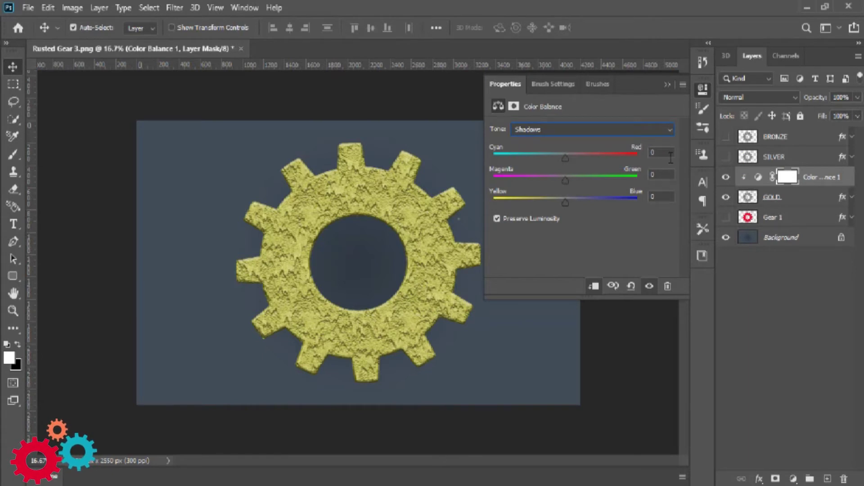
key(shift+Up)
key(shift+Up)
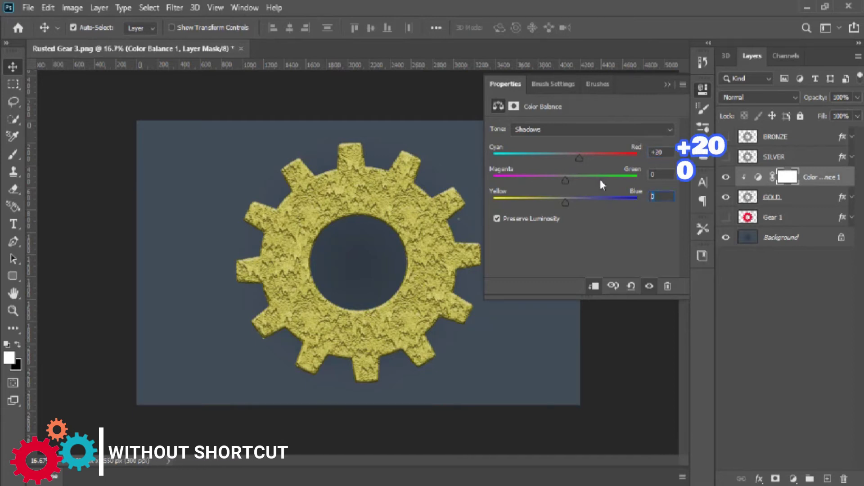
text(-71)
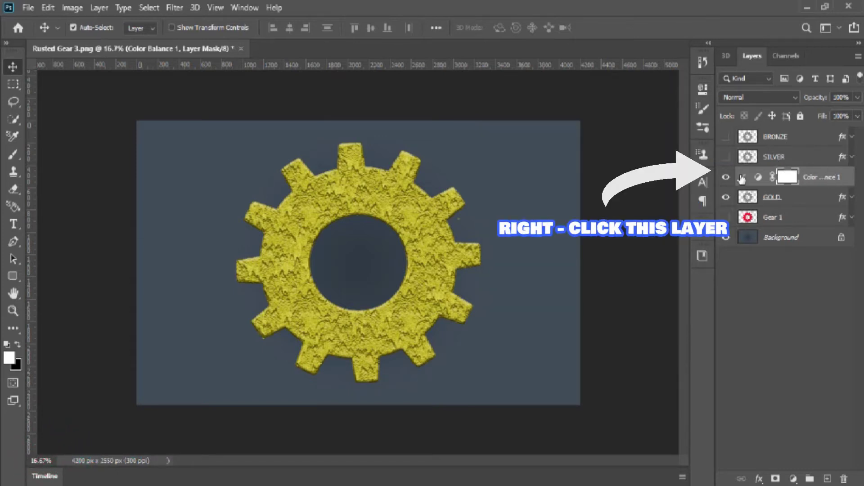
right_click(817, 178)
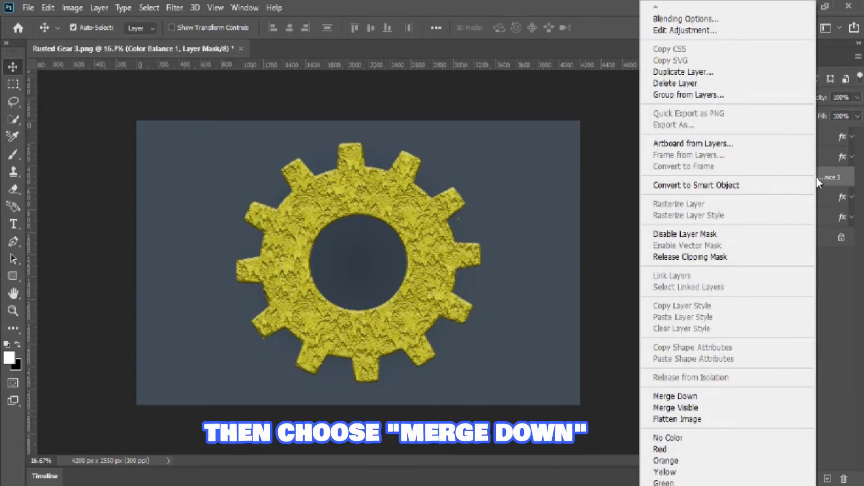
click(711, 397)
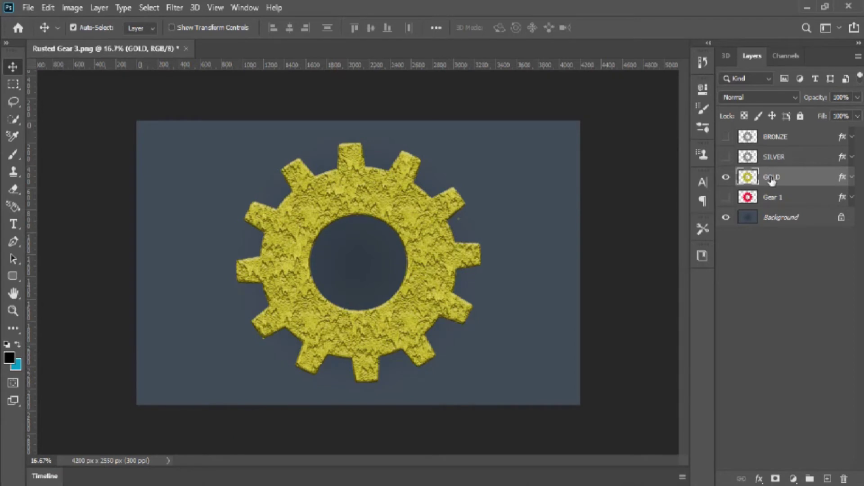
- Show SILVER instead of GOLD and clip a Color Balance to it with Midtones -22 and 7
click(726, 177)
click(726, 157)
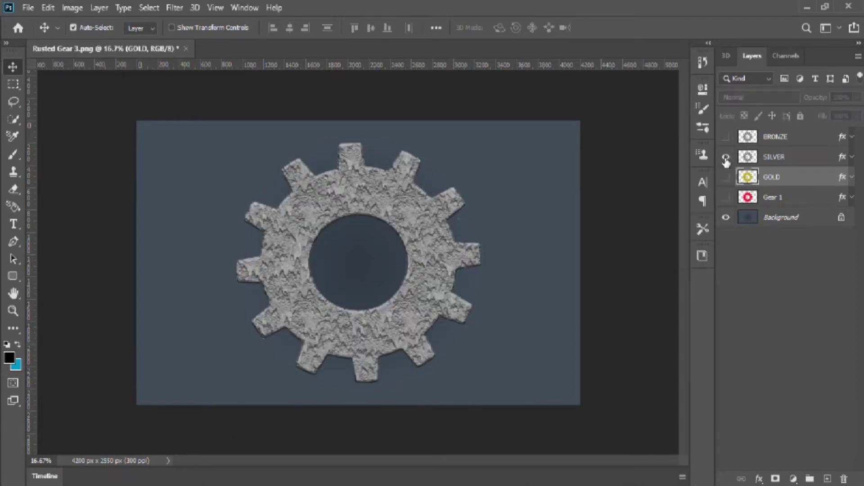
click(779, 159)
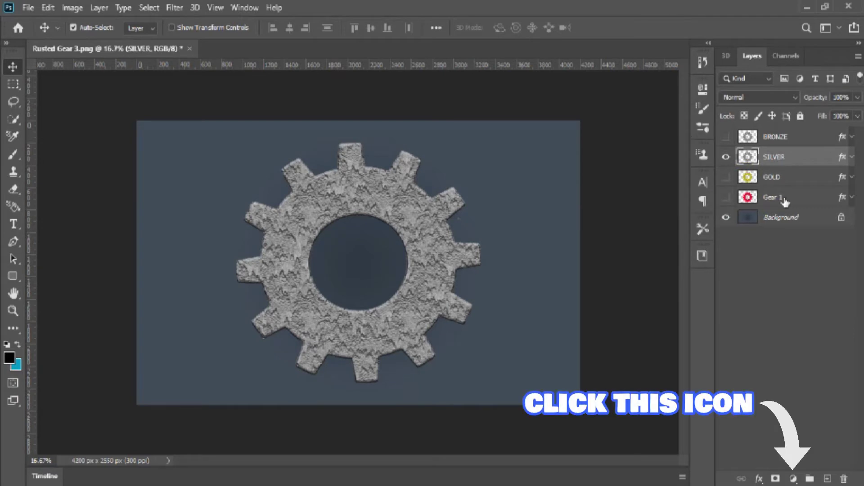
click(795, 479)
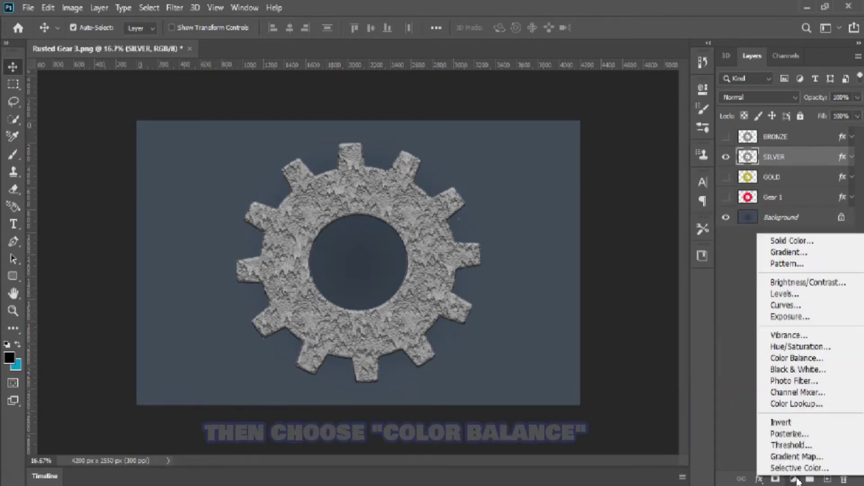
click(801, 358)
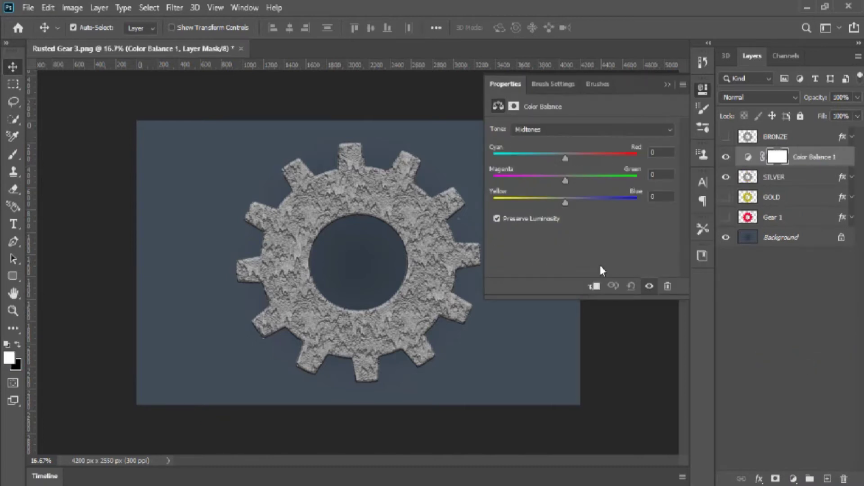
click(594, 287)
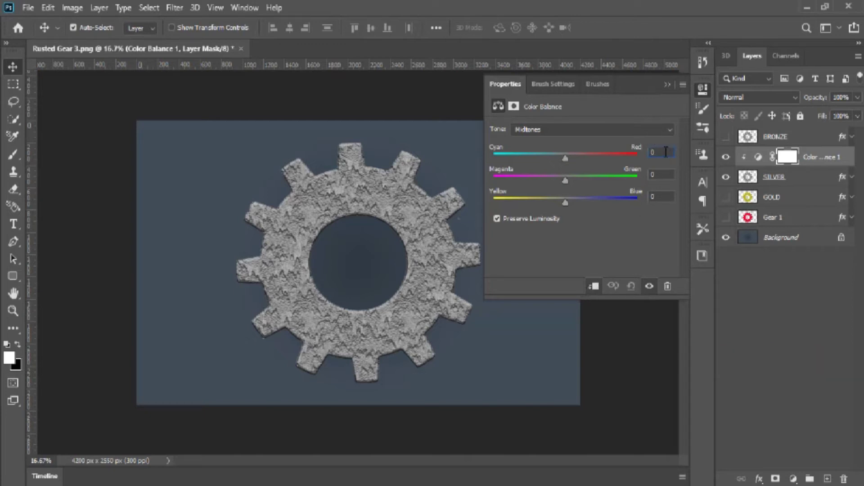
text(-22)
click(658, 175)
text(+4)
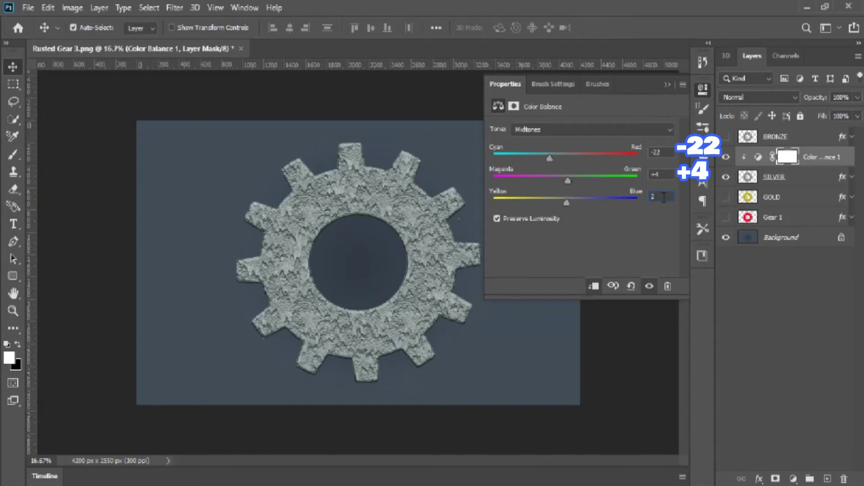
text(7)
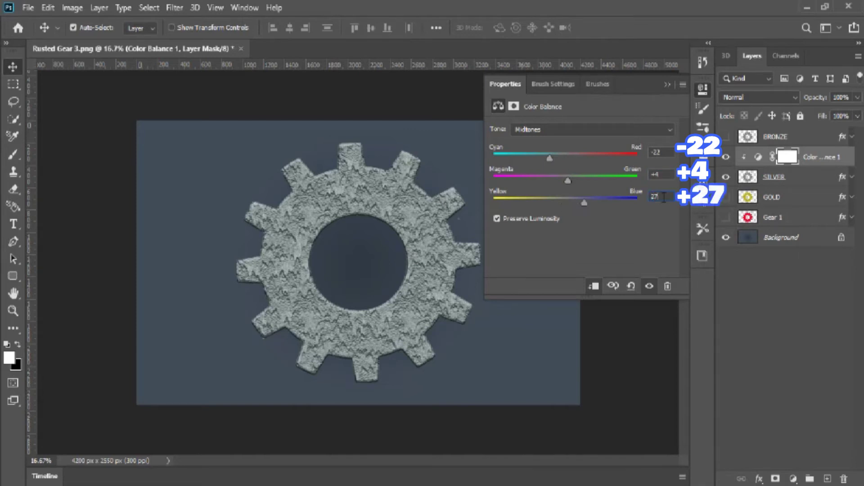
- Adjust the Shadows balance, merge it into SILVER, then hide SILVER and show BRONZE
click(627, 128)
click(603, 142)
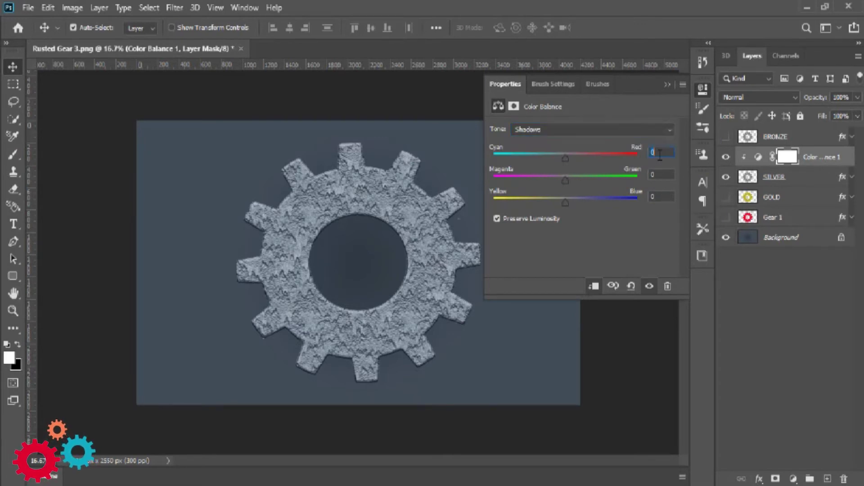
text(-5)
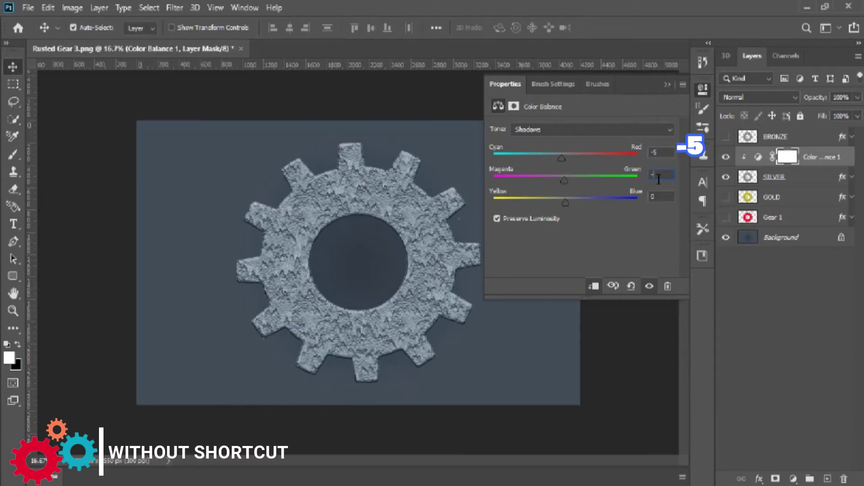
text(11)
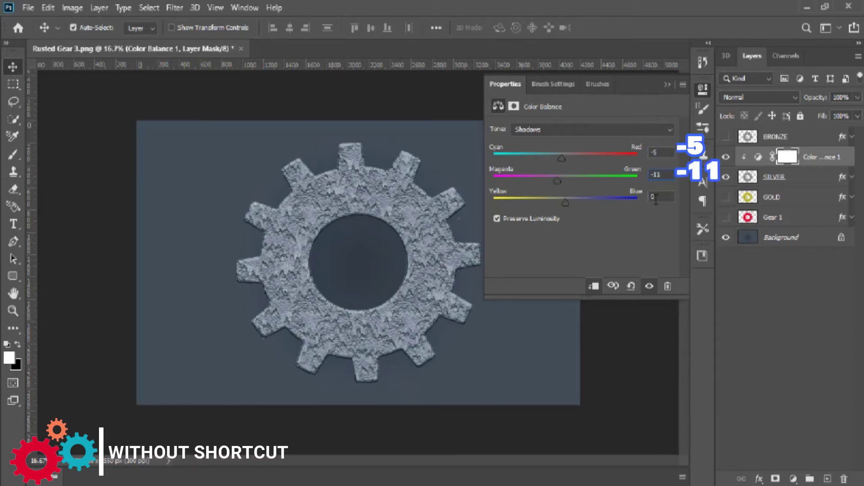
text(-9)
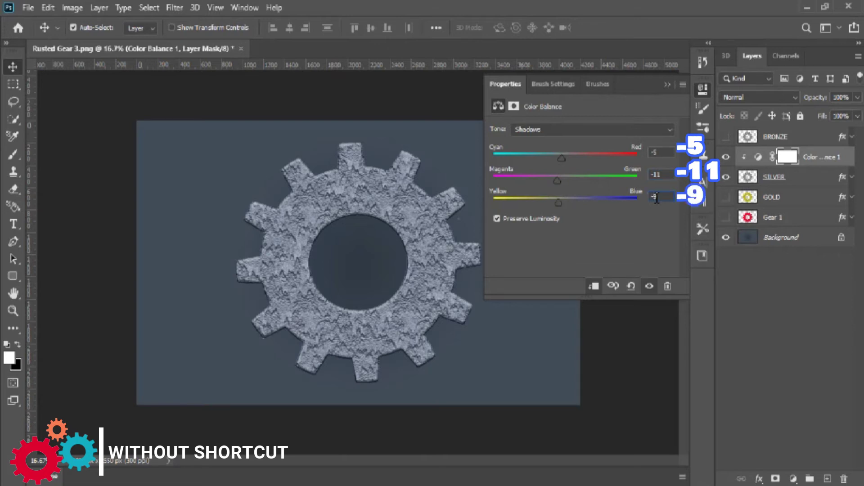
click(667, 85)
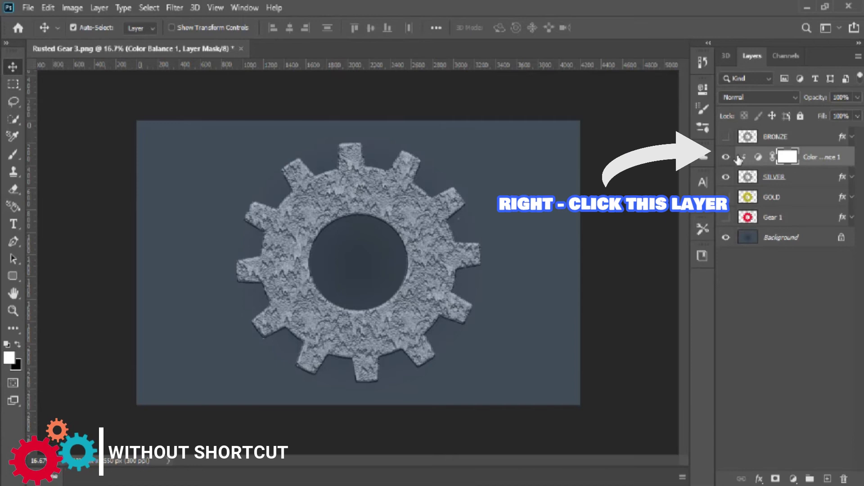
right_click(823, 158)
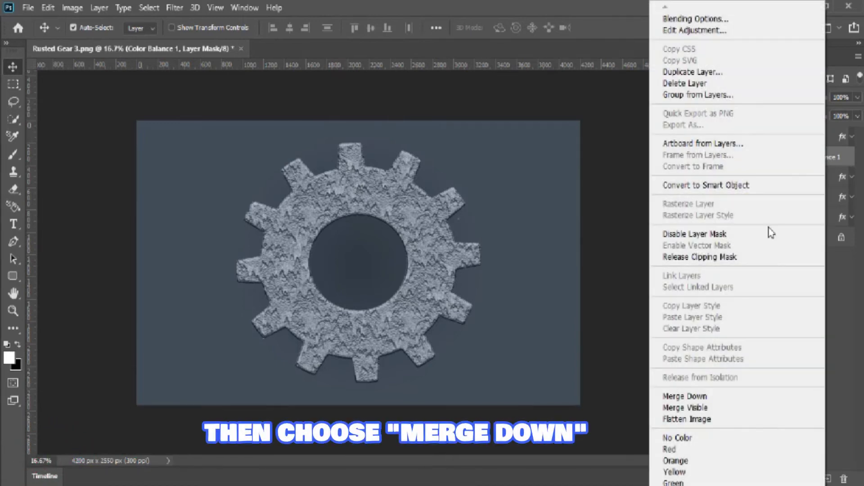
click(696, 396)
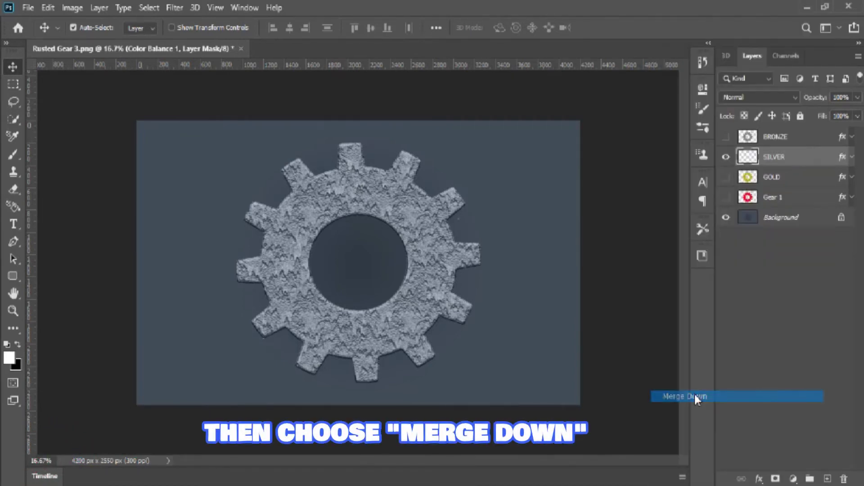
click(725, 156)
click(725, 136)
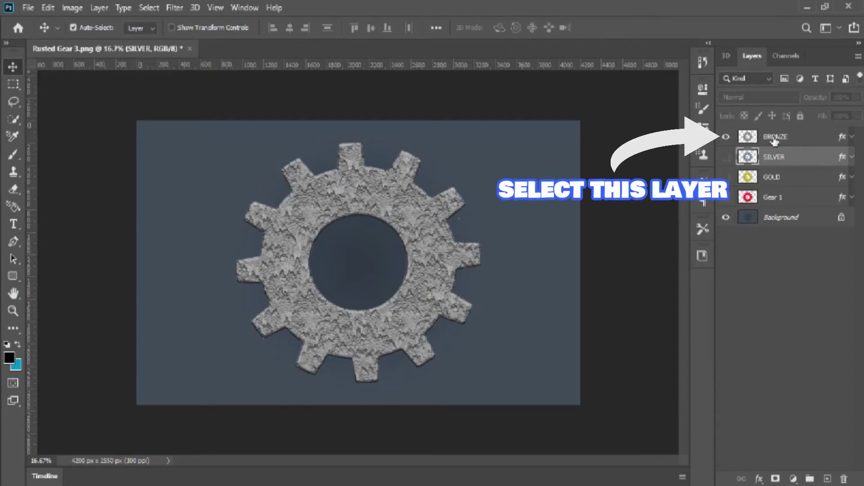
- Clip a Color Balance adjustment to BRONZE with Midtones +100, -100, -100
click(805, 137)
click(793, 479)
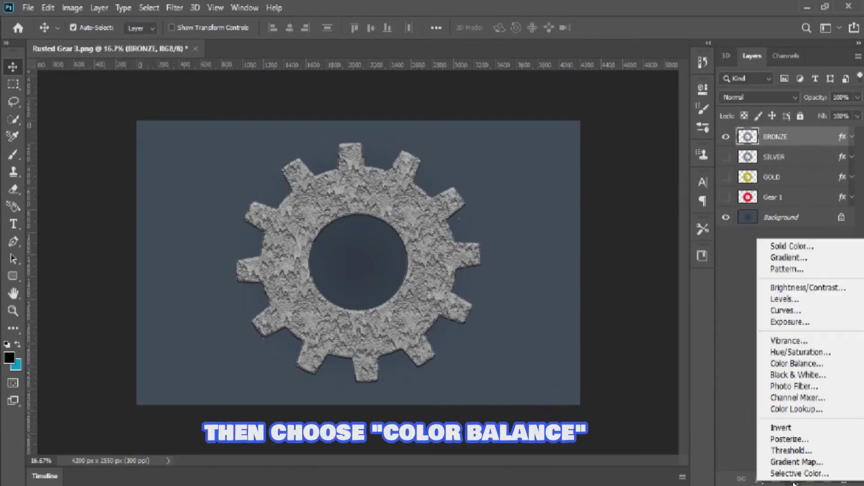
click(796, 363)
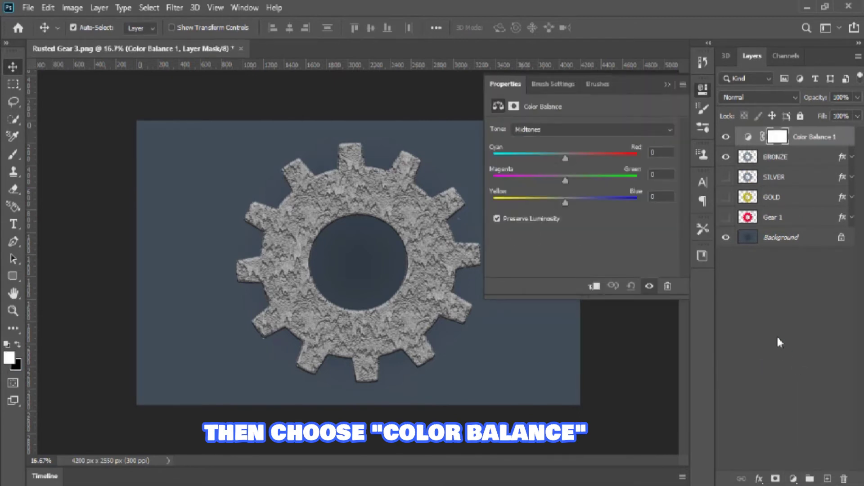
click(594, 287)
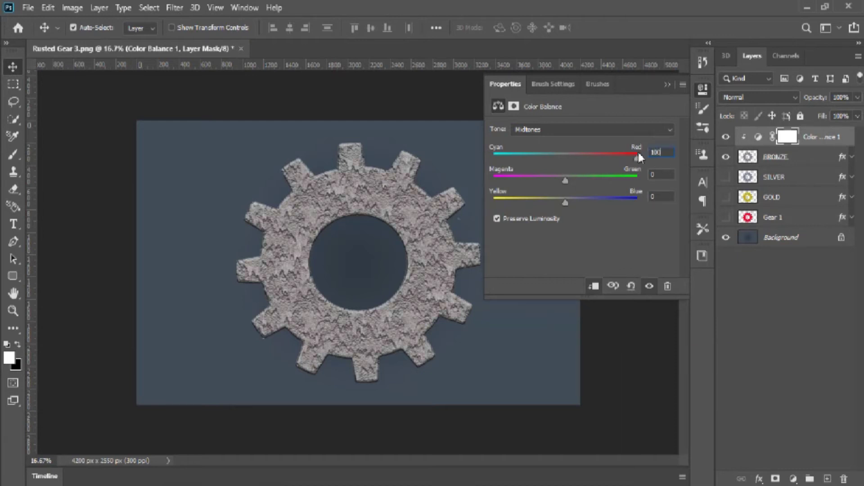
text(100)
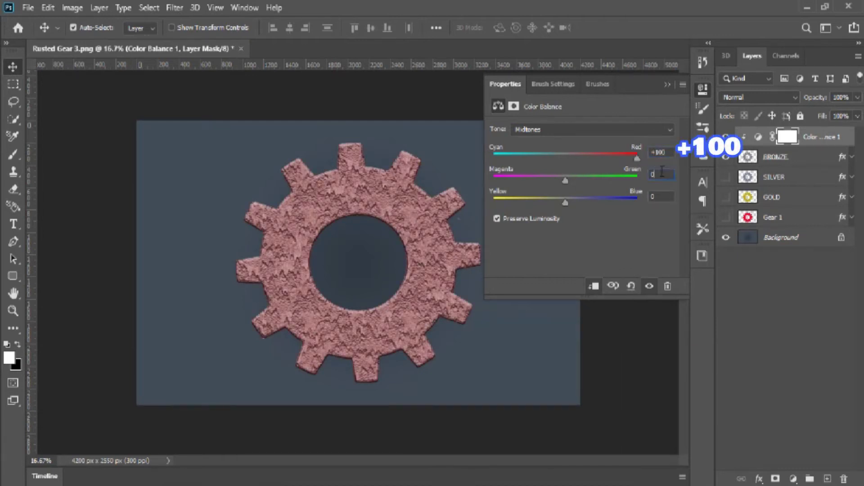
text(00)
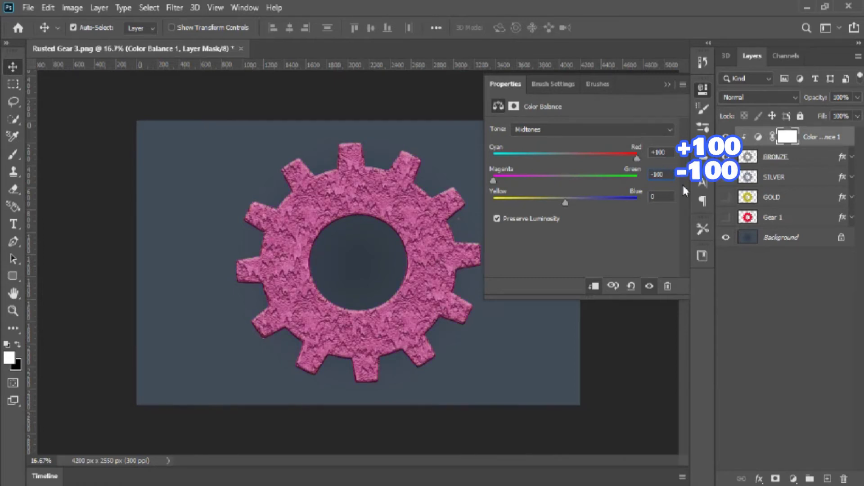
key(Tab)
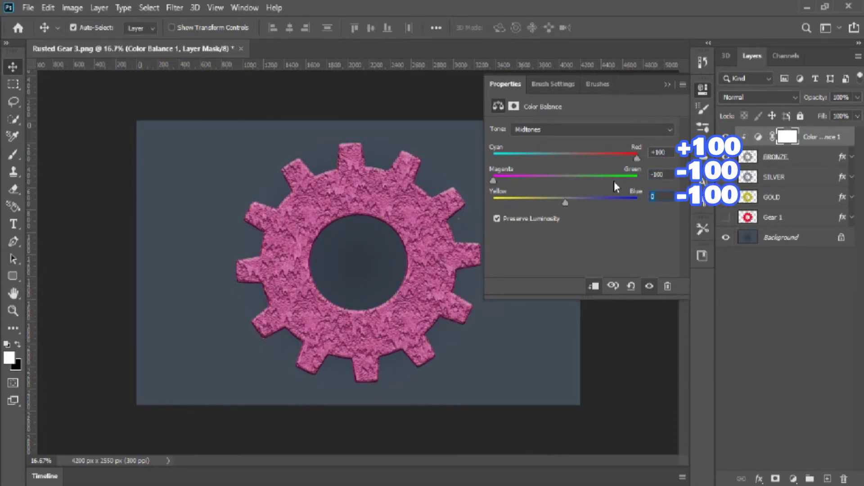
text(-100)
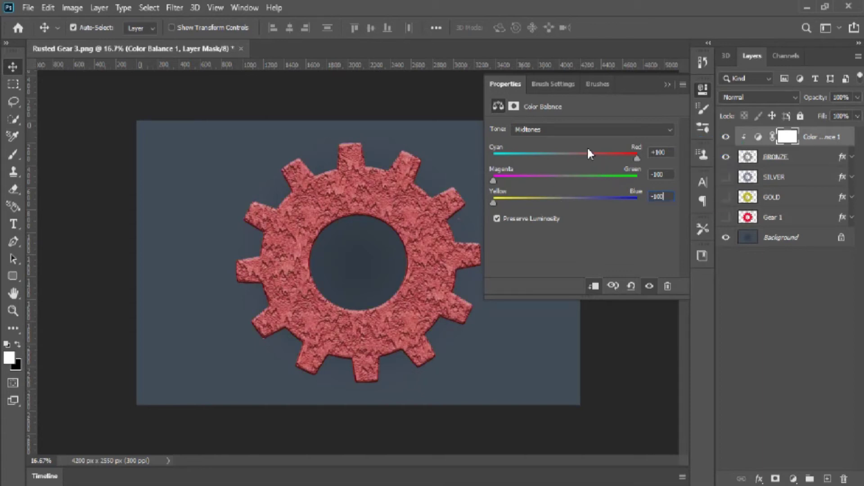
- Set the Shadows balance to +27, +18, -80 and merge the adjustment into BRONZE
click(575, 129)
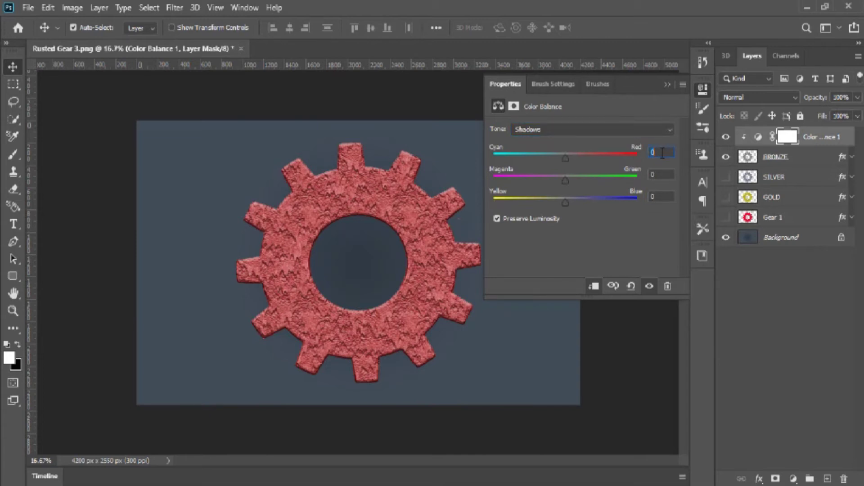
text(27)
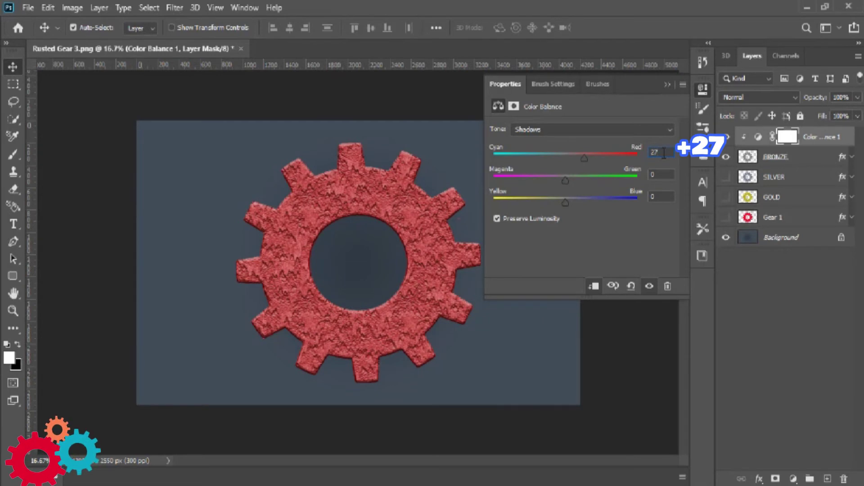
click(662, 174)
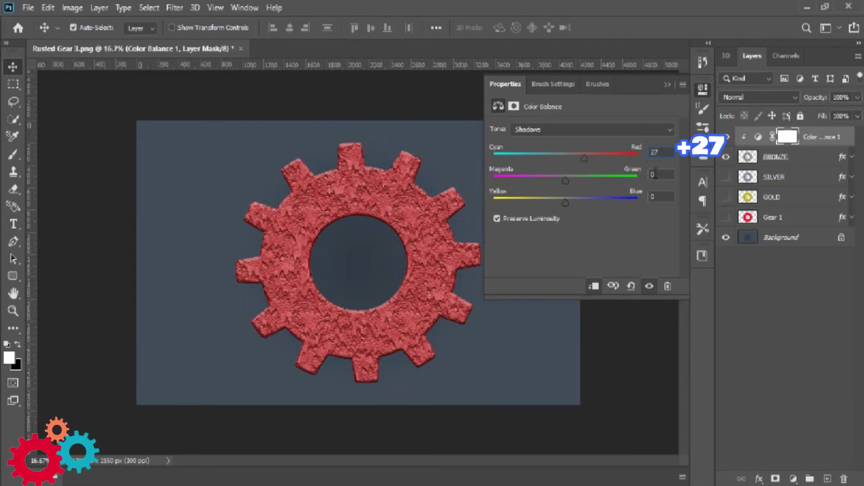
text(18)
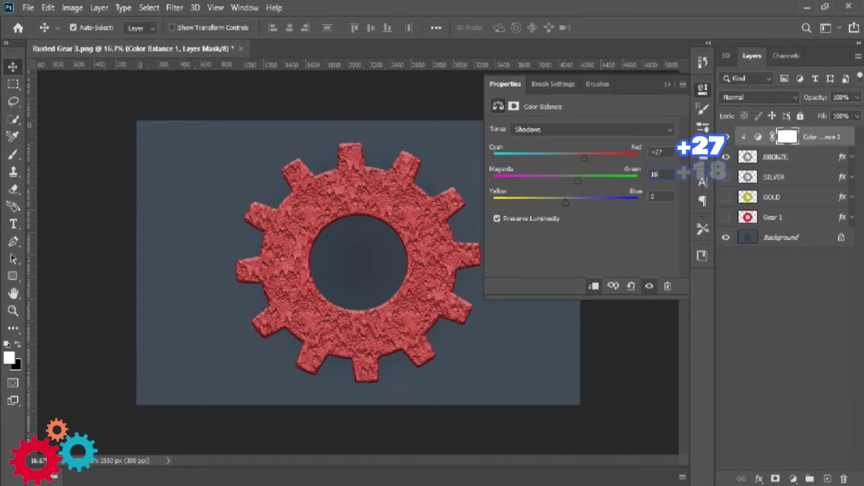
click(654, 198)
text(-80)
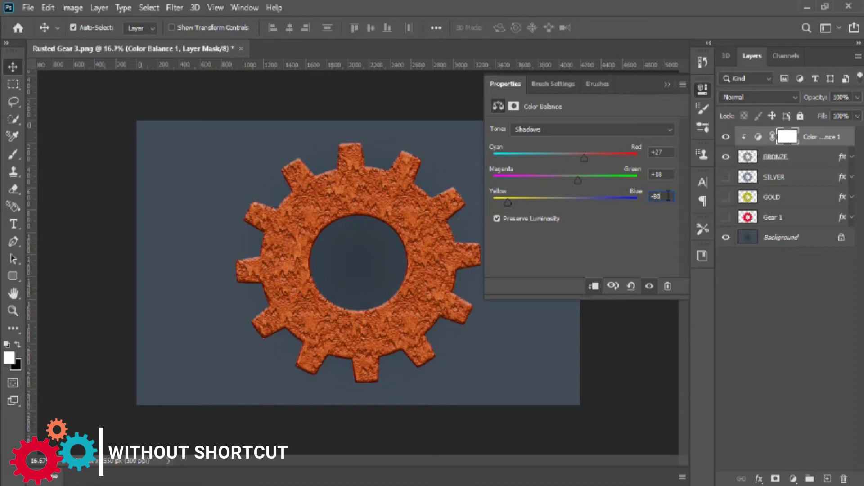
click(667, 85)
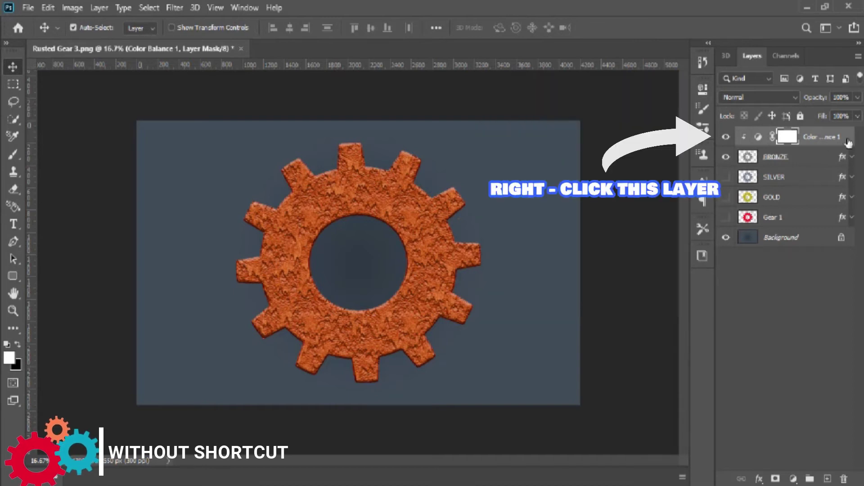
right_click(823, 143)
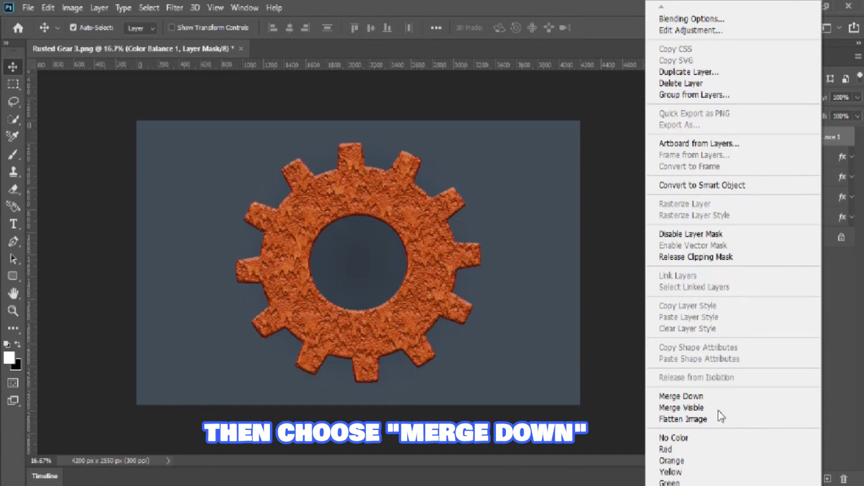
click(696, 396)
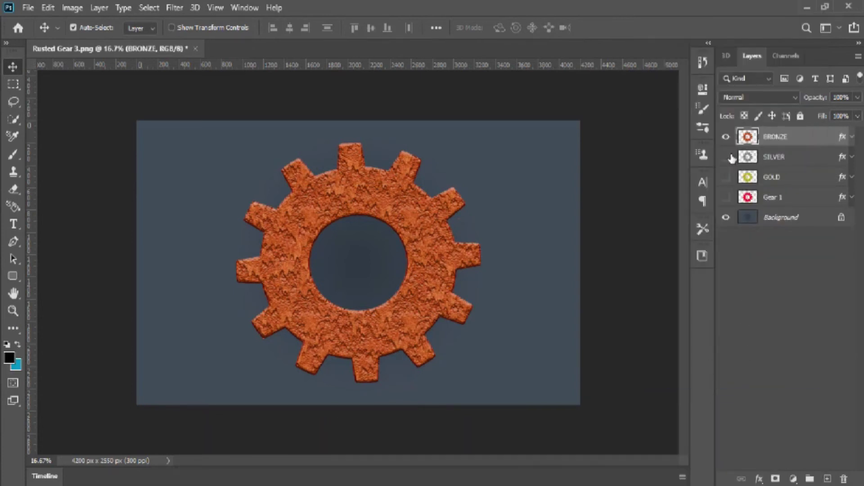
- Hide BRONZE and shrink the GOLD gear to about half size at lower left
click(725, 137)
click(726, 176)
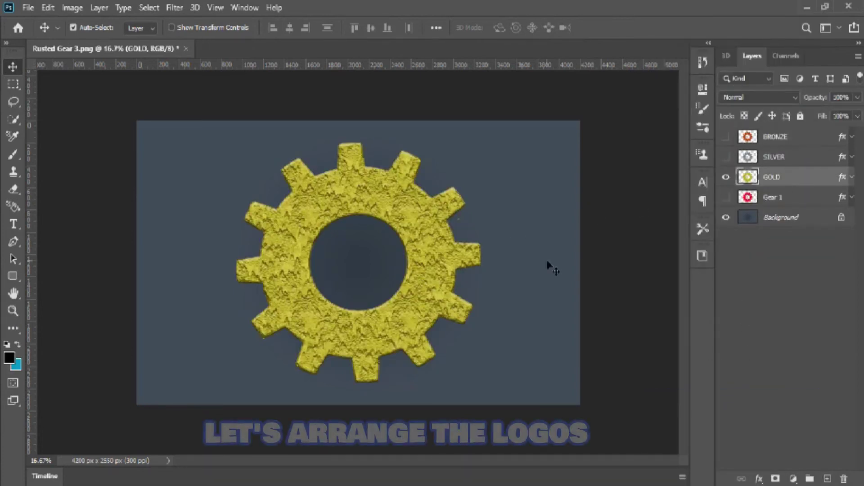
key(ctrl+t)
drag(359, 144, 447, 219)
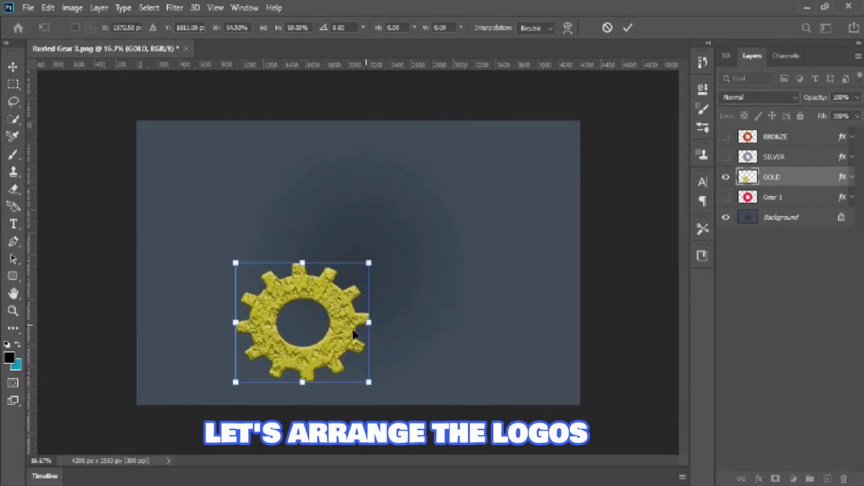
key(Return)
- Show the SILVER gear and scale it down beside the gold gear
click(726, 156)
click(775, 156)
key(ctrl+t)
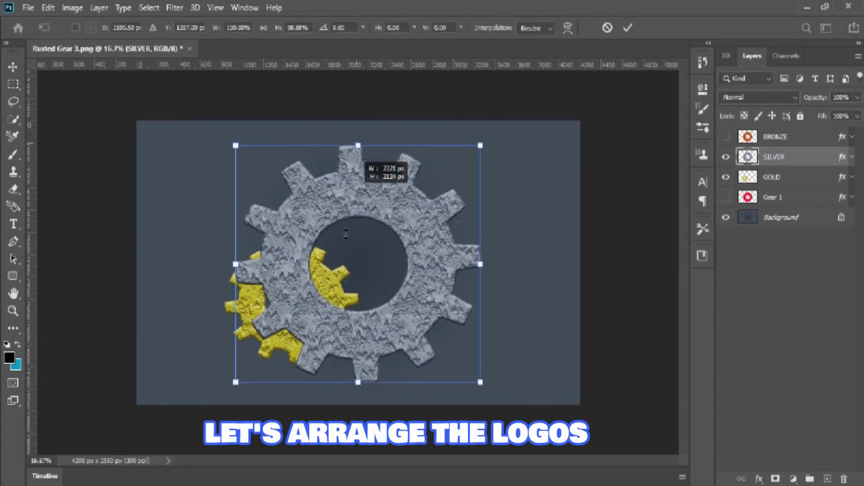
mouse_move(369, 172)
mouse_down()
mouse_move(351, 310)
mouse_move(362, 311)
mouse_up()
drag(451, 328, 454, 297)
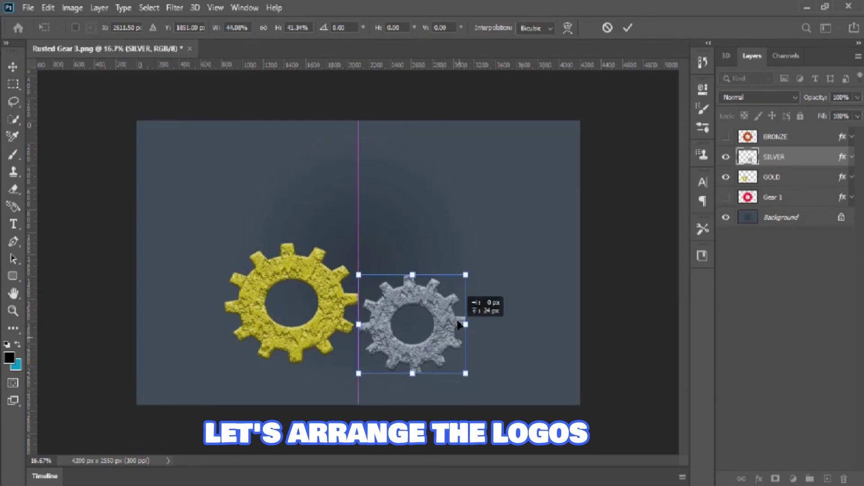
click(628, 28)
- Shrink the BRONZE gear smallest, place it between gold and silver, and nudge the trio into position
click(726, 136)
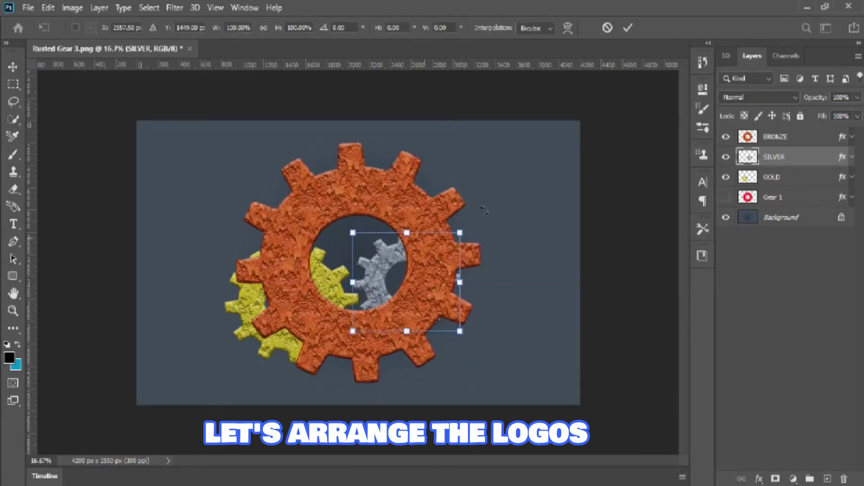
click(775, 136)
key(ctrl+t)
drag(357, 139, 357, 309)
mouse_move(236, 309)
mouse_down()
mouse_move(409, 257)
mouse_move(454, 300)
mouse_up()
drag(443, 343, 364, 210)
click(628, 28)
drag(245, 163, 512, 361)
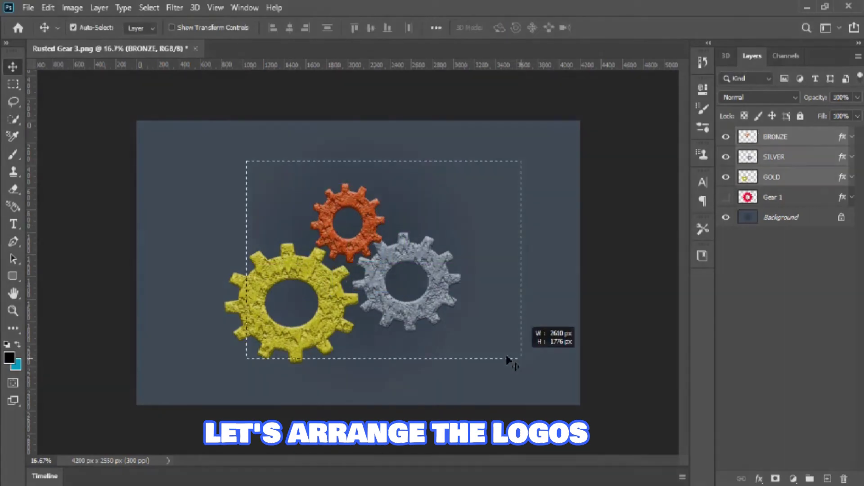
drag(338, 300, 353, 291)
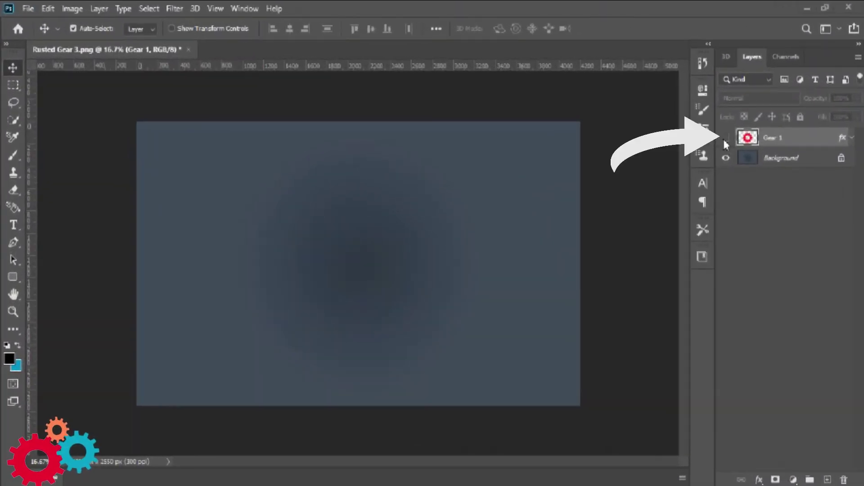
- Show the red gear, duplicate it, and convert the copy to grey Black & White
click(725, 137)
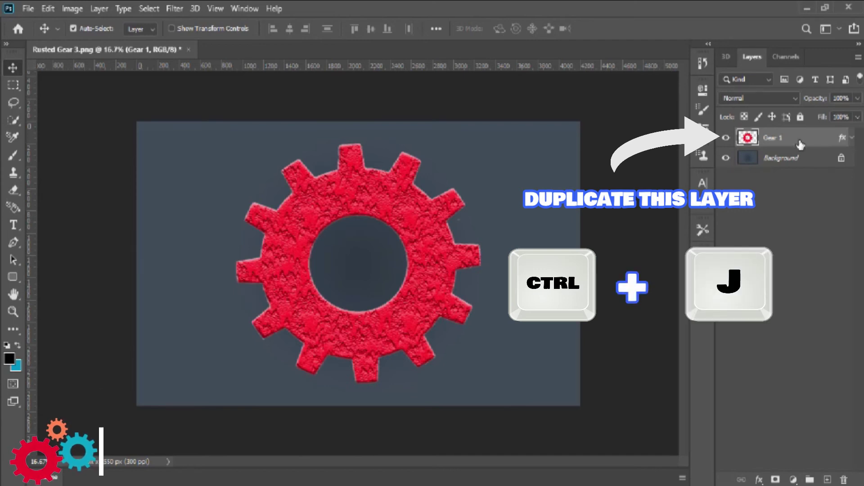
key(ctrl+j)
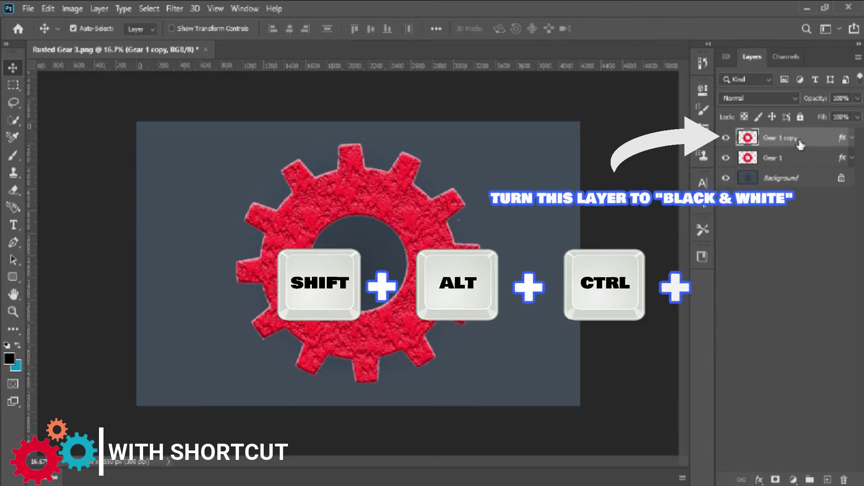
key(ctrl+alt+shift)
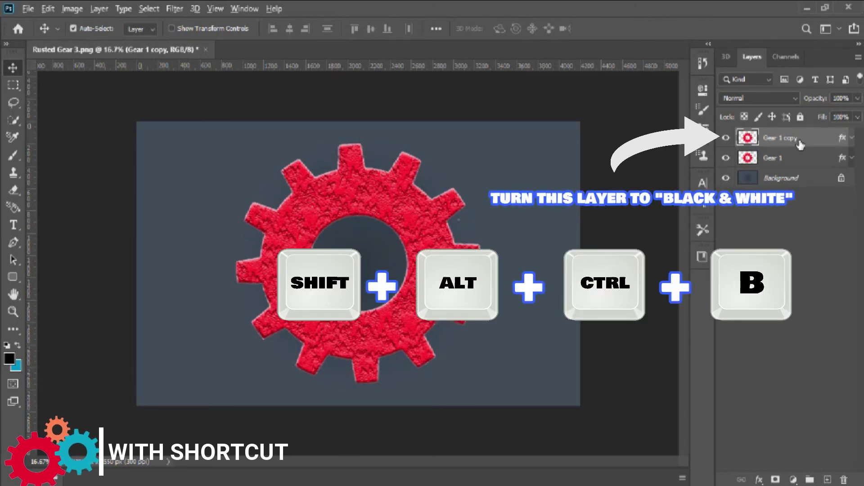
key(ctrl+alt+shift+b)
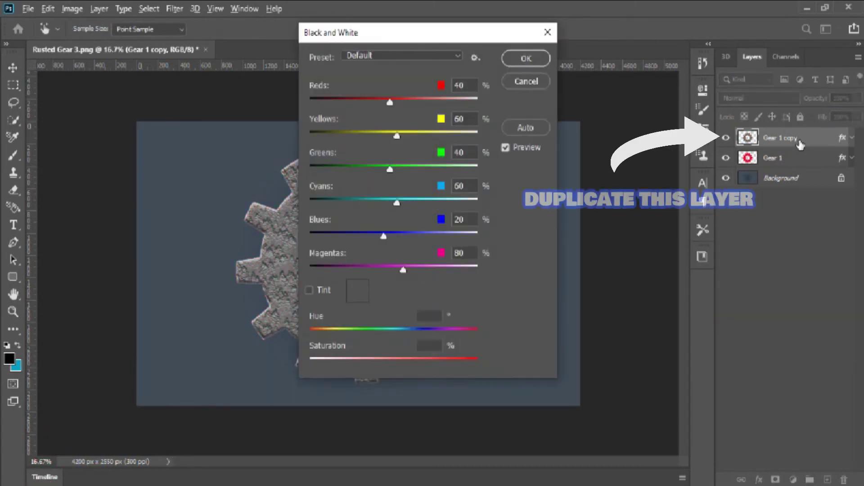
key(Return)
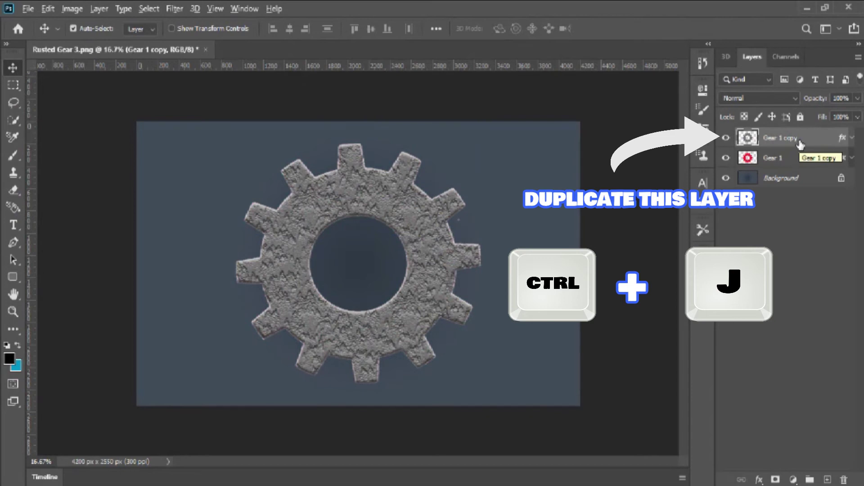
- Duplicate the grey gear, invert it, set Difference blending and merge it down
key(ctrl+j)
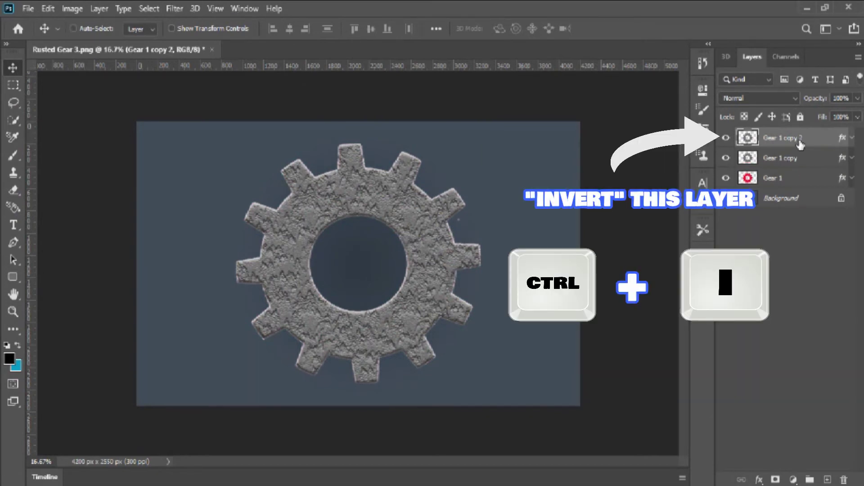
key(ctrl+i)
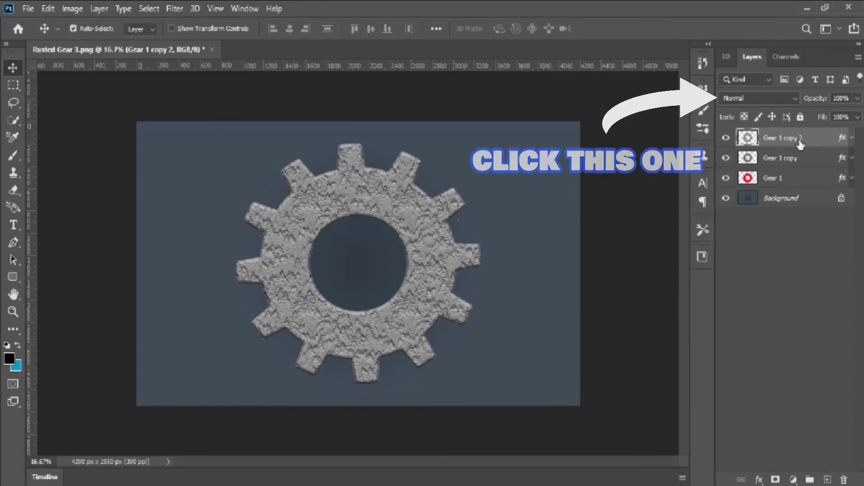
click(766, 99)
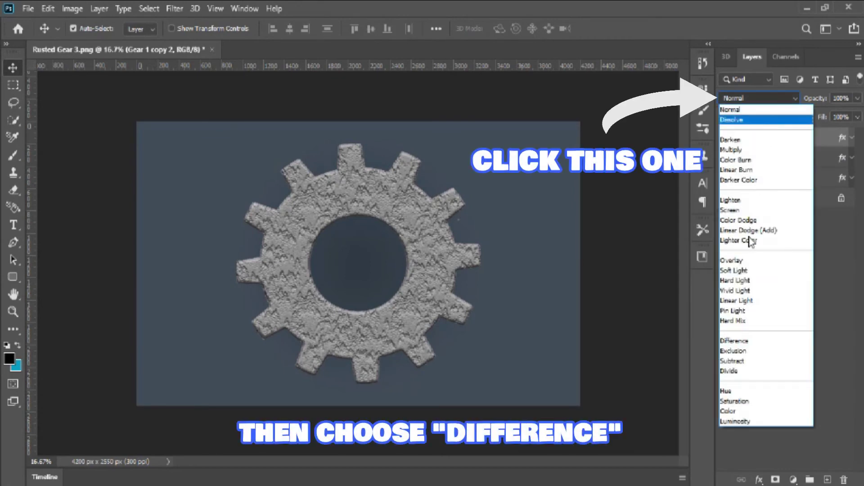
click(733, 341)
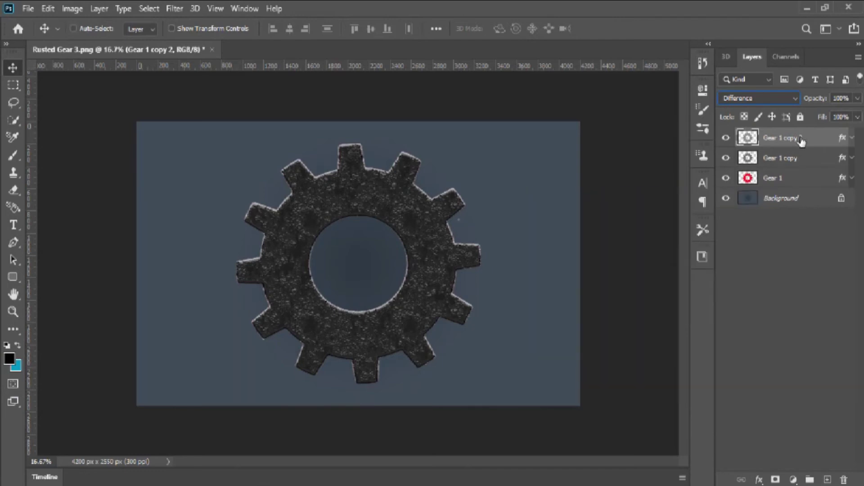
key(ctrl+e)
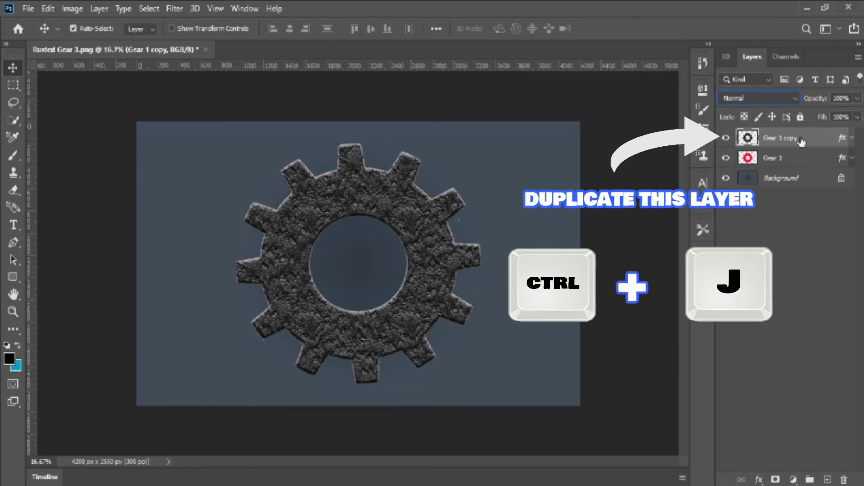
- Duplicate Gear 1 copy, invert it, blend it with Difference and merge it down
key(ctrl+j)
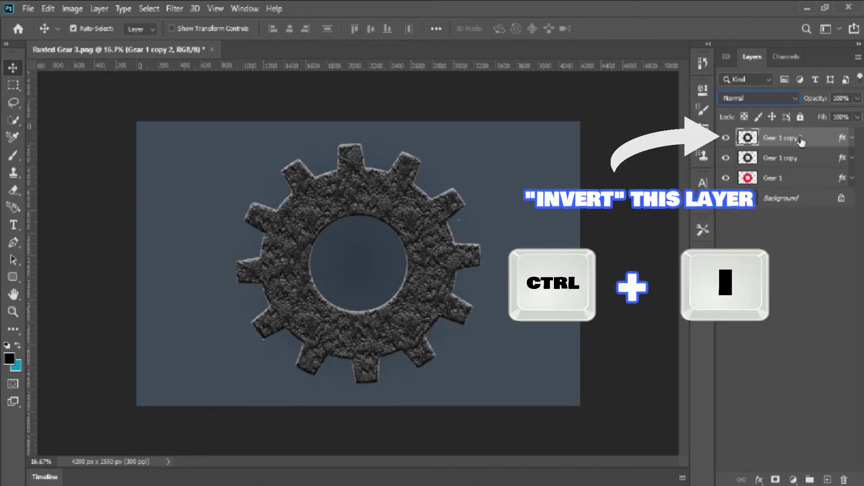
key(ctrl+i)
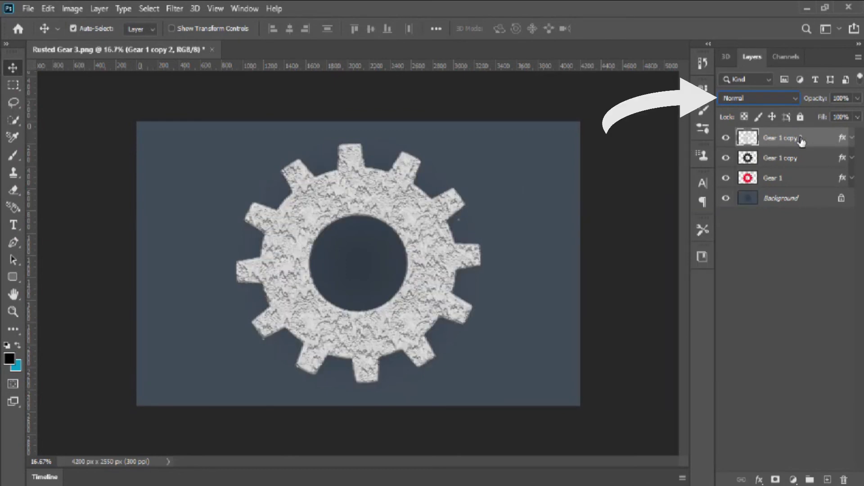
click(783, 98)
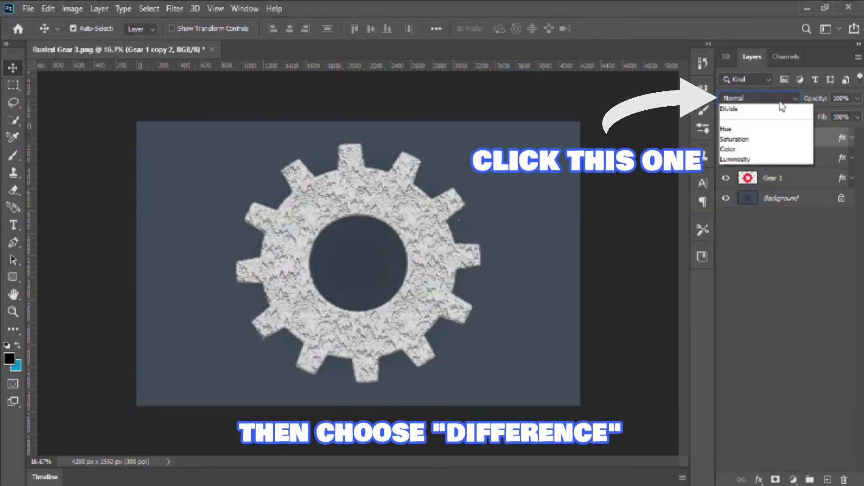
click(738, 340)
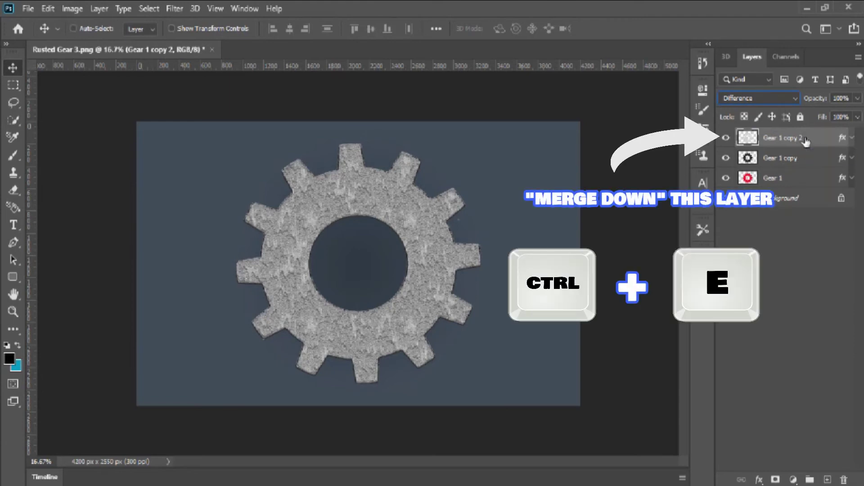
key(ctrl+e)
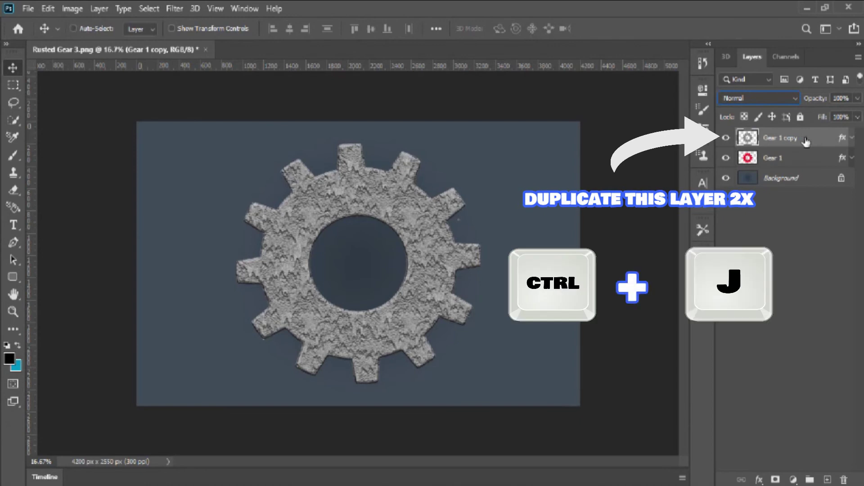
- Duplicate the grey gear layer and name the three copies GOLD, SILVER and BRONZE
key(ctrl+j)
key(ctrl+j)
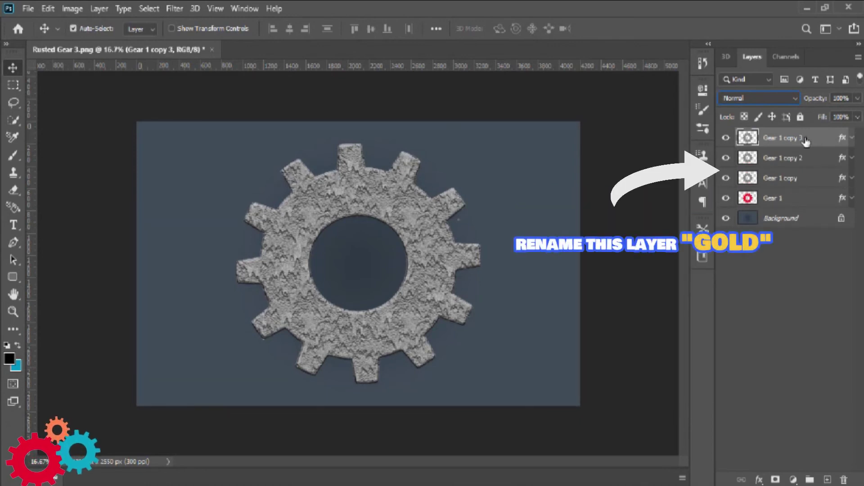
double_click(784, 179)
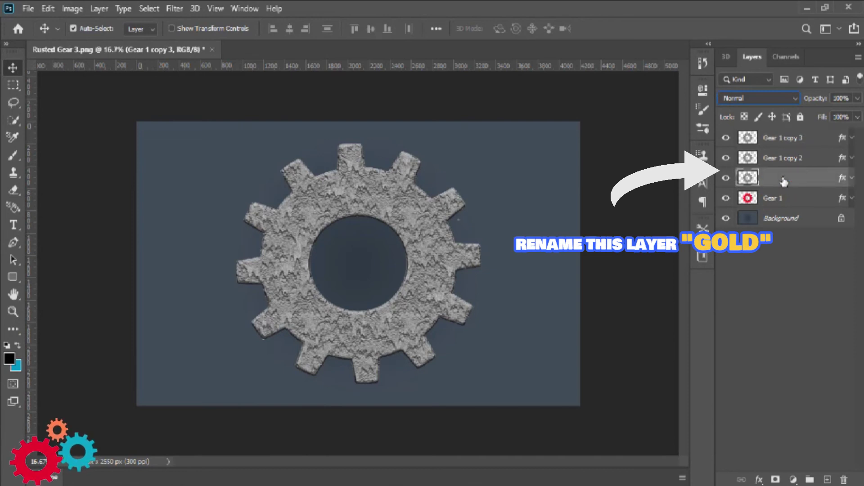
text(GOLD)
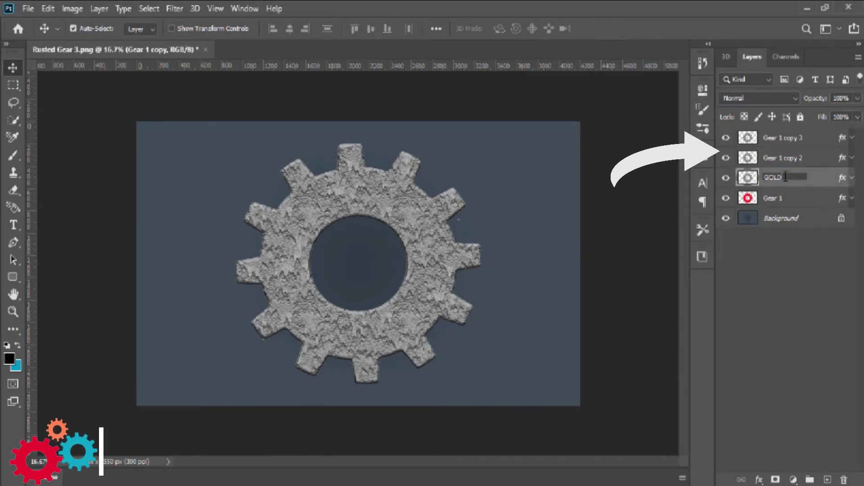
double_click(783, 160)
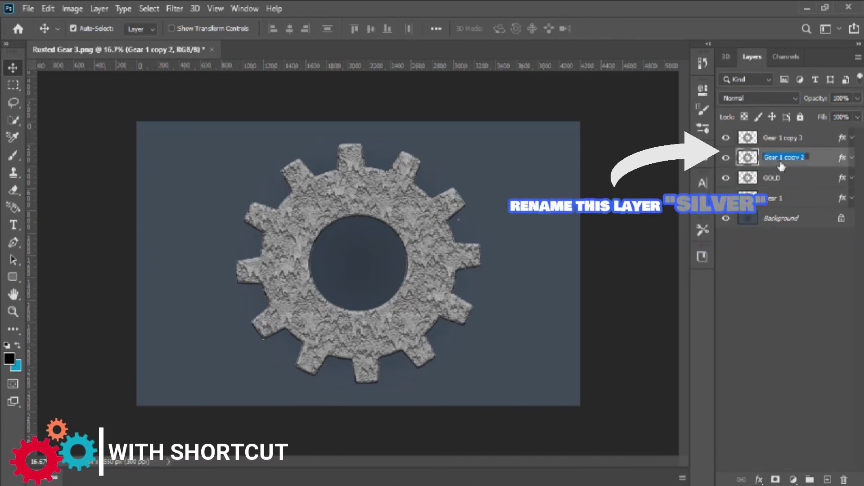
text(SILVER)
double_click(786, 137)
text(BRONZE)
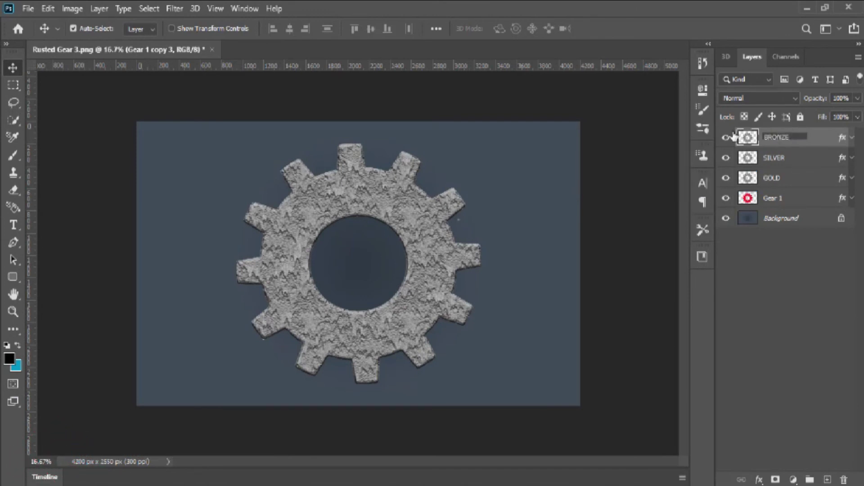
- Hide the BRONZE, SILVER and Gear 1 layers and select GOLD
click(726, 138)
click(726, 158)
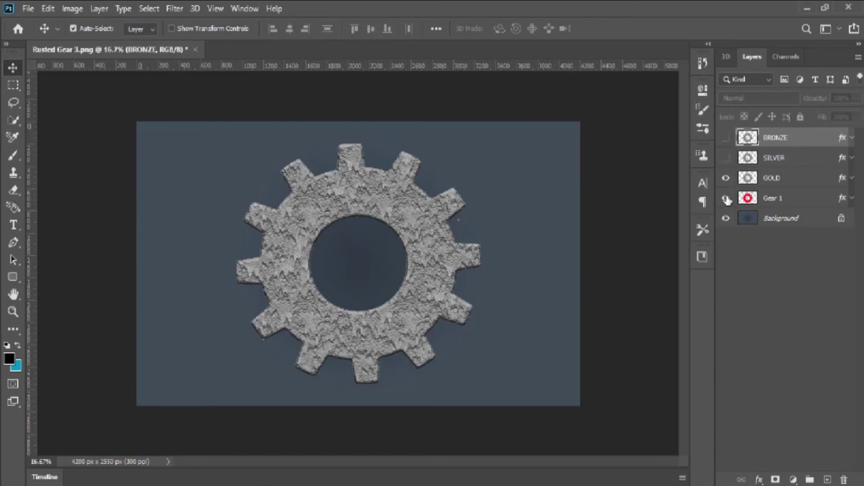
click(726, 199)
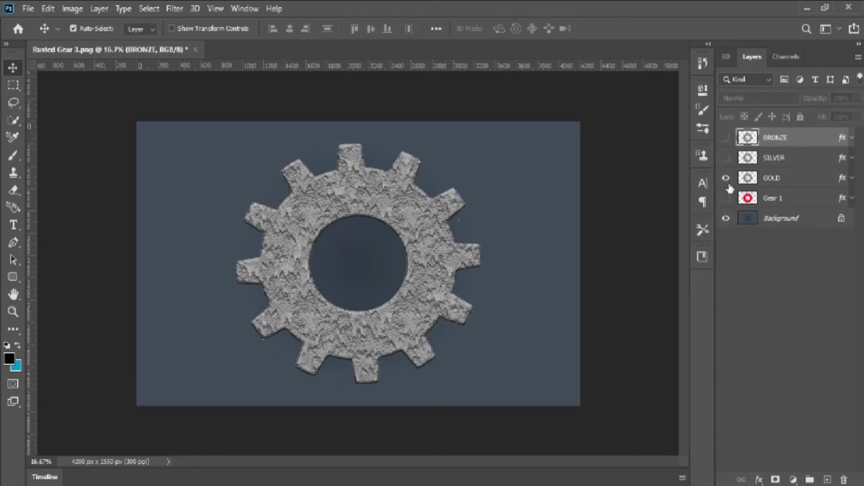
click(793, 179)
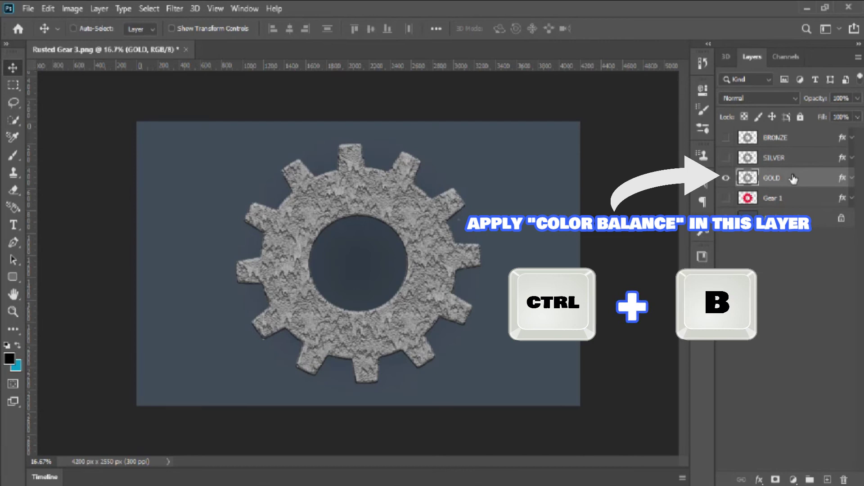
- Set GOLD's Color Balance midtones to +100 red, 0 green, -100 blue
key(ctrl+b)
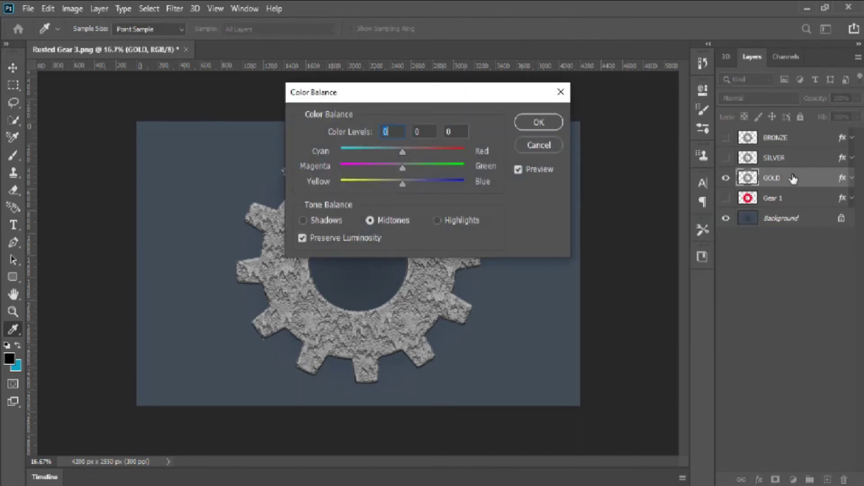
text(100)
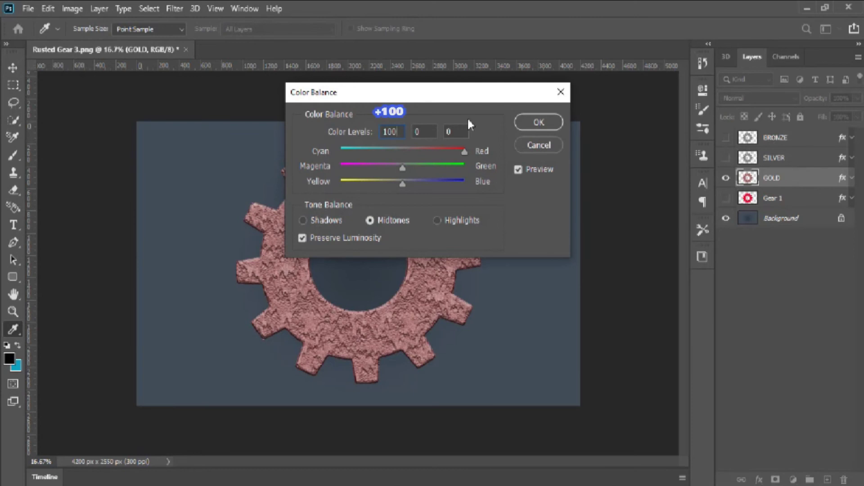
key(Tab)
text(00)
key(Tab)
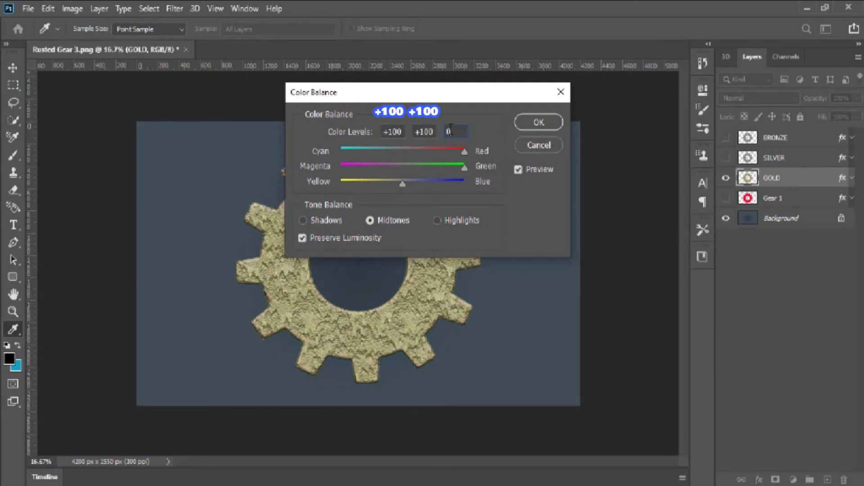
text(-100)
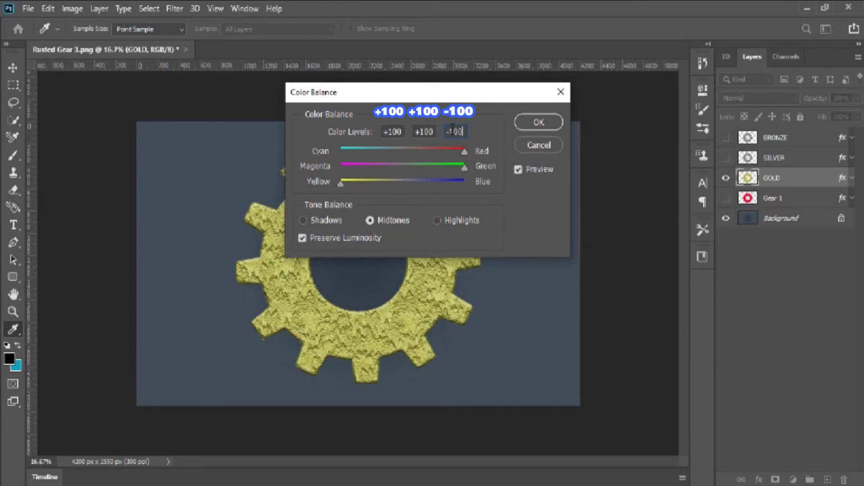
- Set the gold shadows to +20 red, 0 green, -70 blue and apply
click(305, 221)
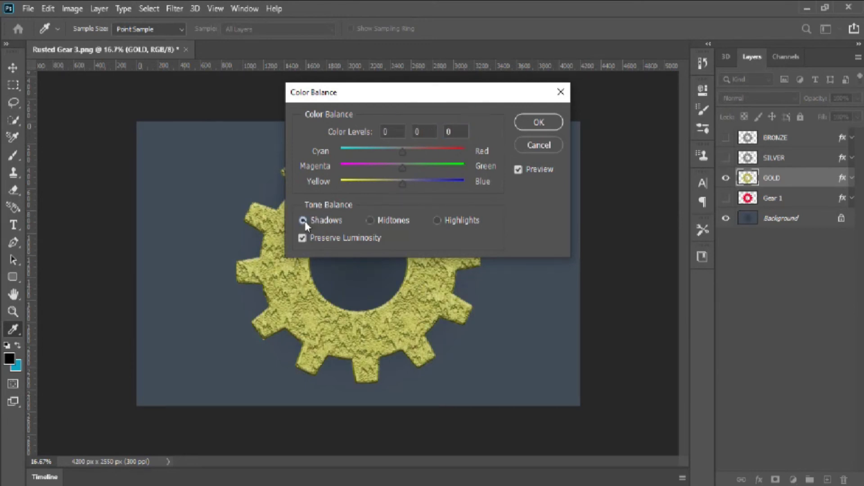
double_click(388, 135)
text(20)
key(Tab)
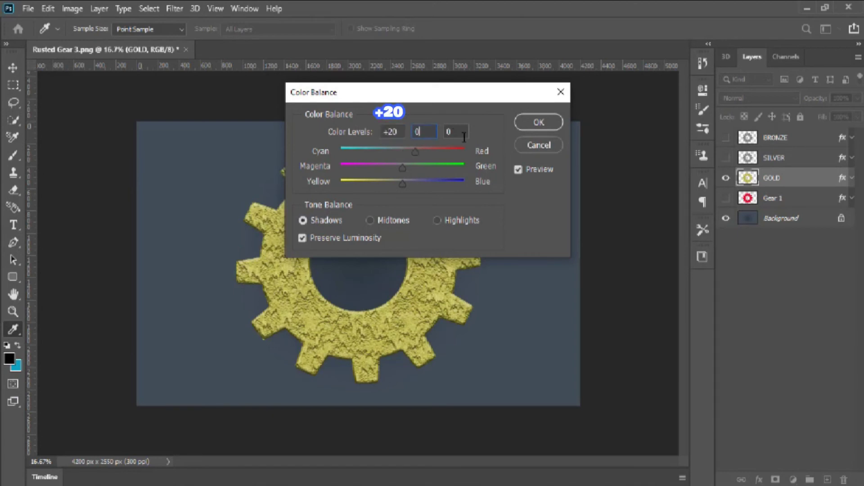
key(Tab)
text(-7)
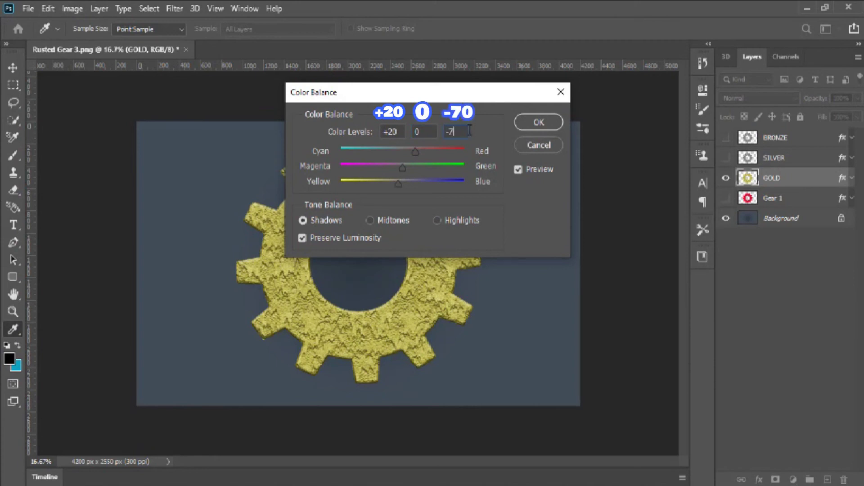
text(0)
click(553, 121)
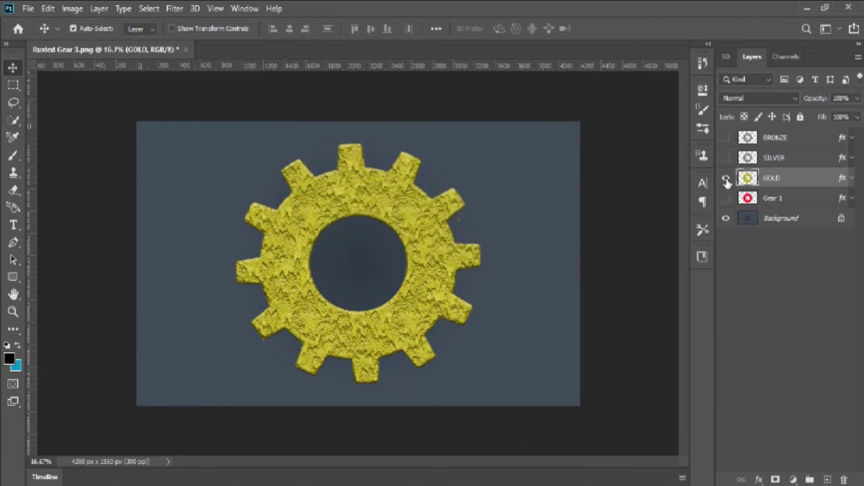
- Show only the SILVER layer and set its Color Balance midtones to -22/+4/+27
click(726, 179)
click(726, 158)
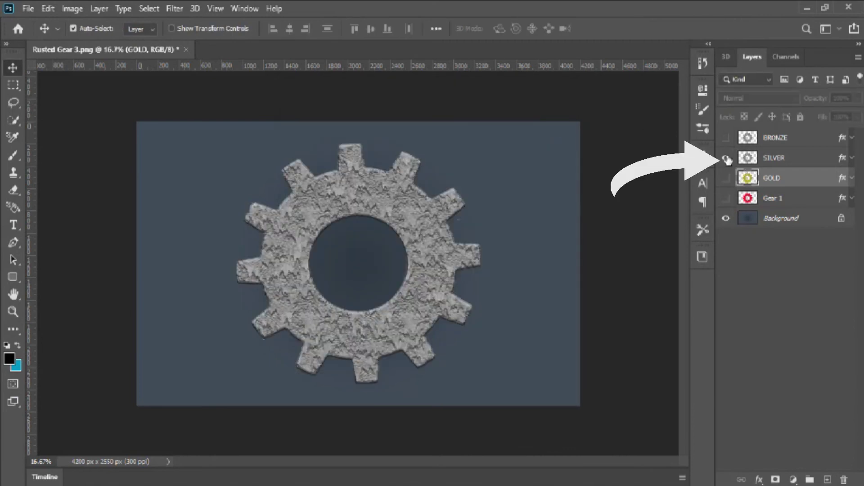
click(779, 163)
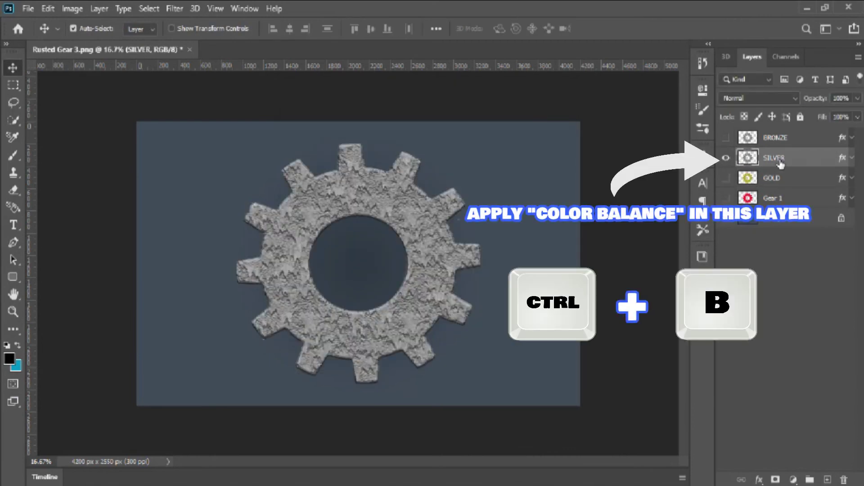
key(ctrl+b)
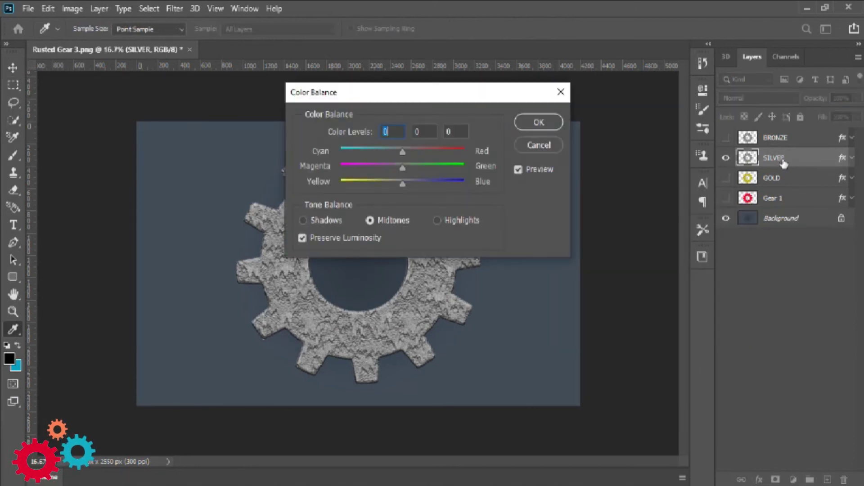
text(-22)
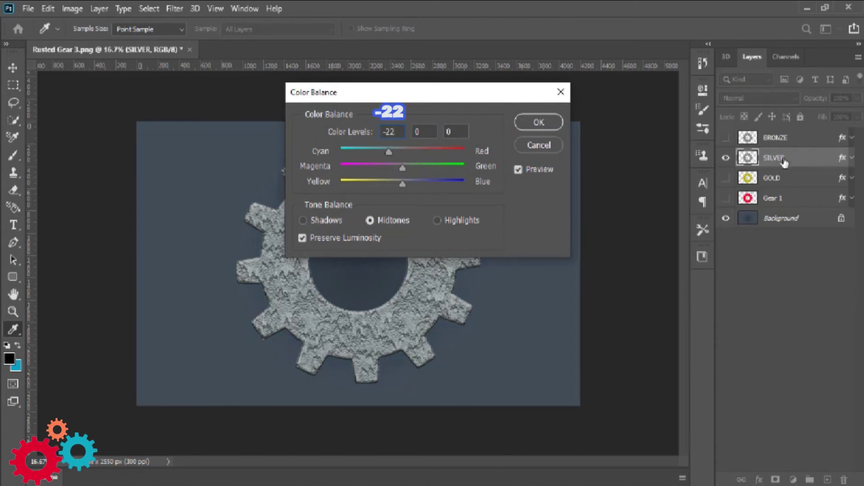
key(Tab)
text(4)
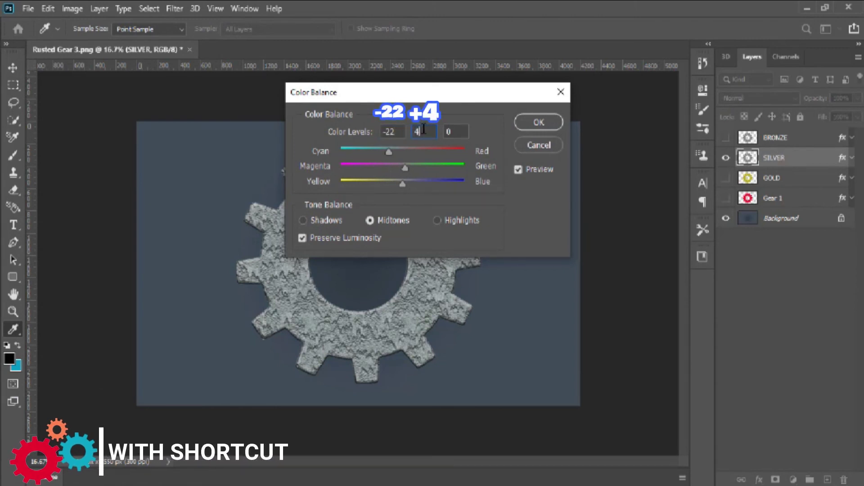
key(Tab)
text(27)
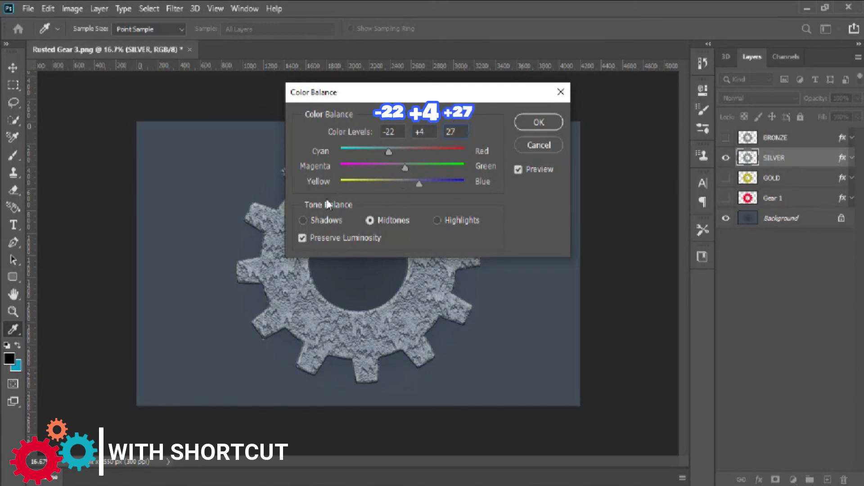
- Set SILVER's shadows to -5/-11, apply, then show and select BRONZE instead of SILVER
click(306, 220)
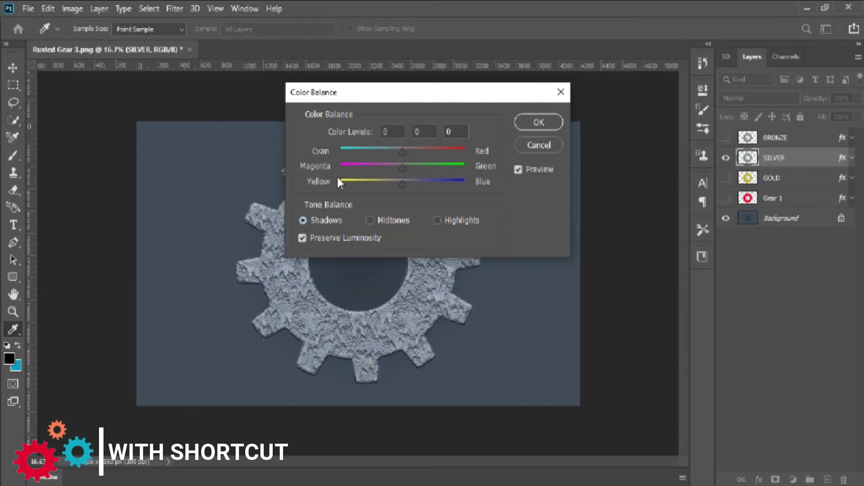
double_click(395, 132)
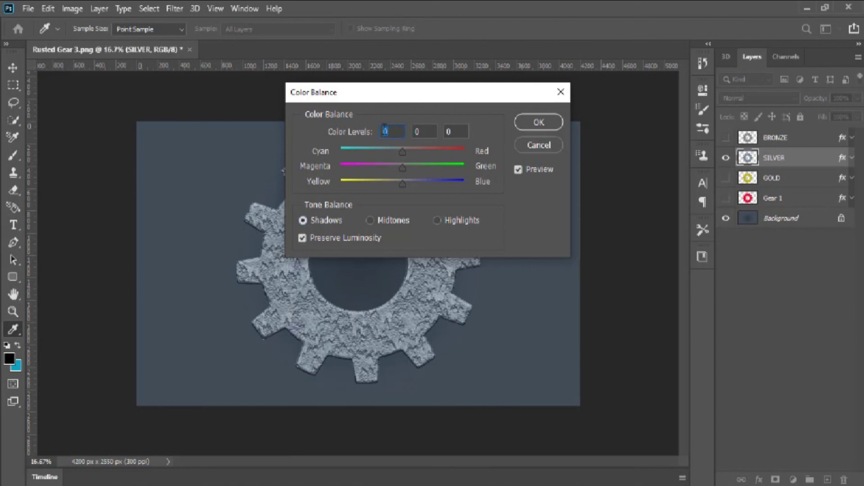
text(-5)
text(-11)
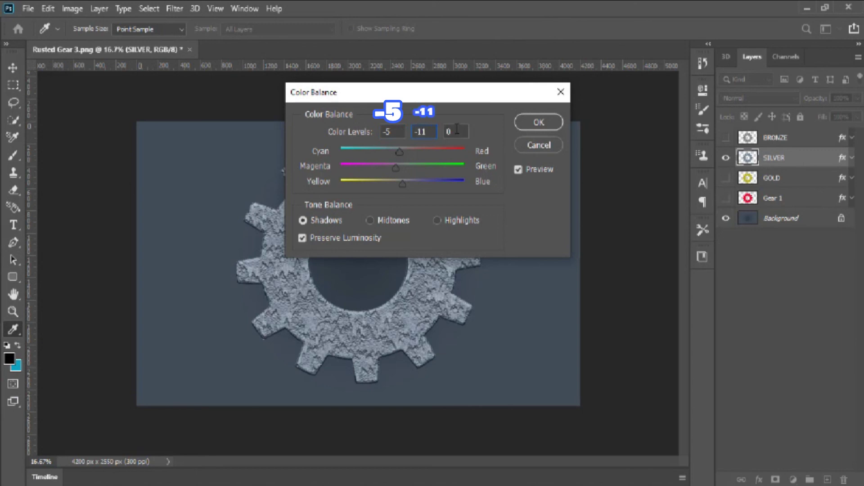
text(-9)
click(520, 122)
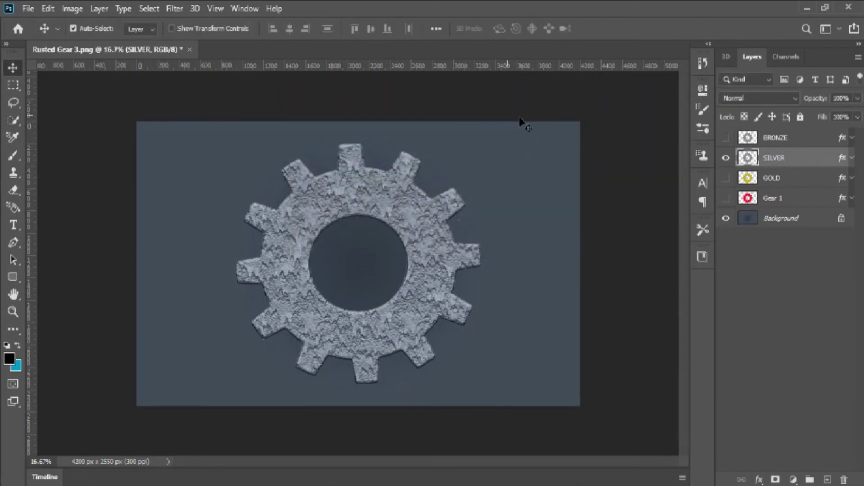
click(725, 157)
click(726, 138)
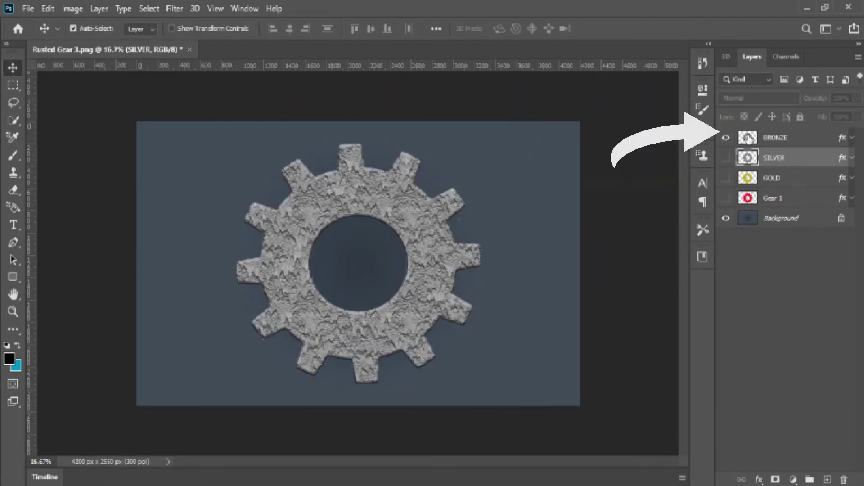
click(803, 140)
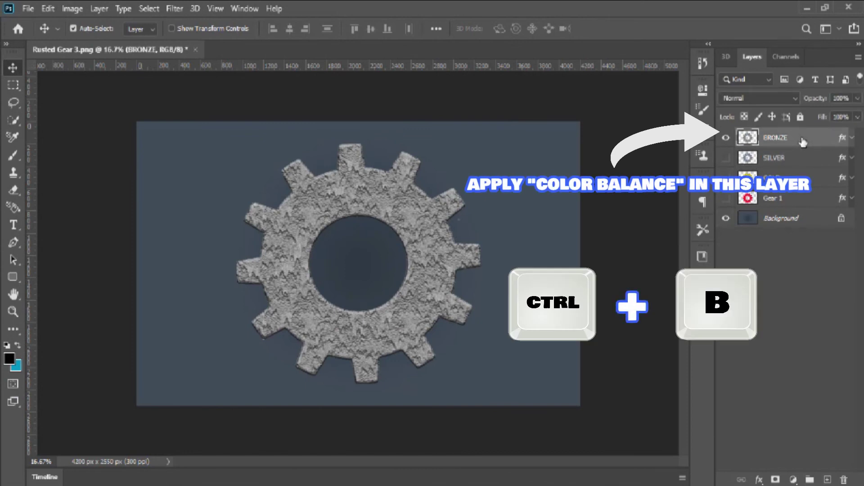
- Give the BRONZE layer Color Balance midtones of +100/-100/-100
key(ctrl+b)
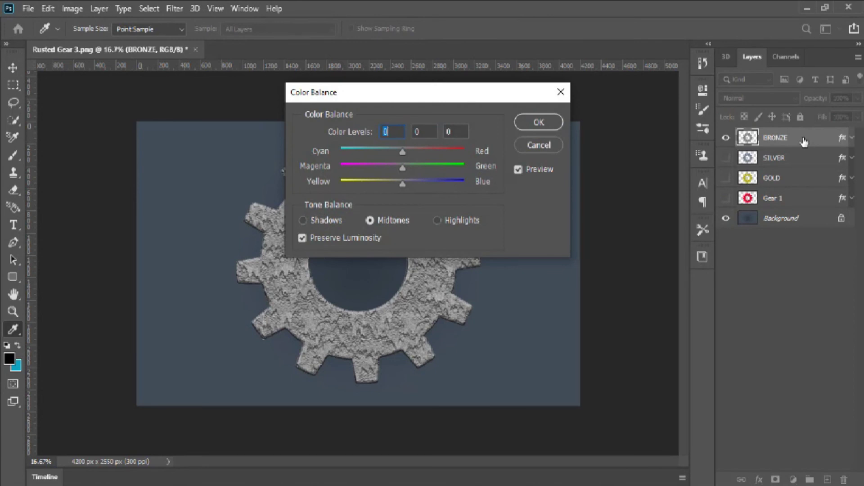
text(100)
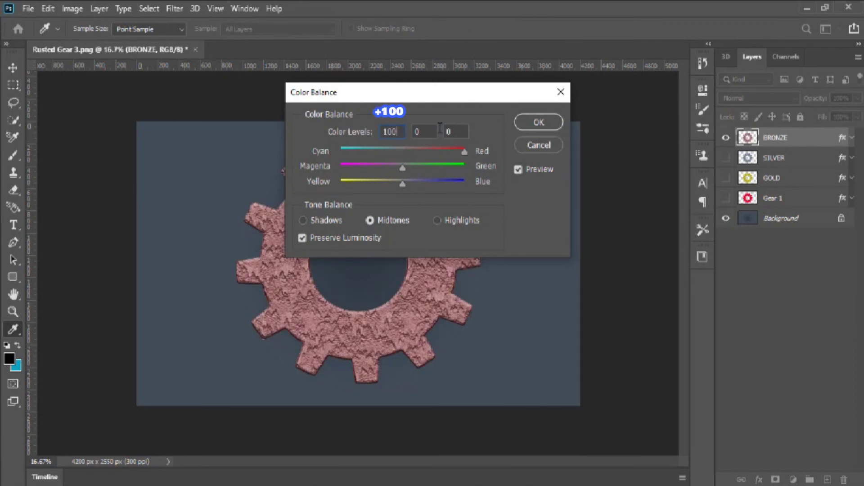
key(Tab)
text(-100)
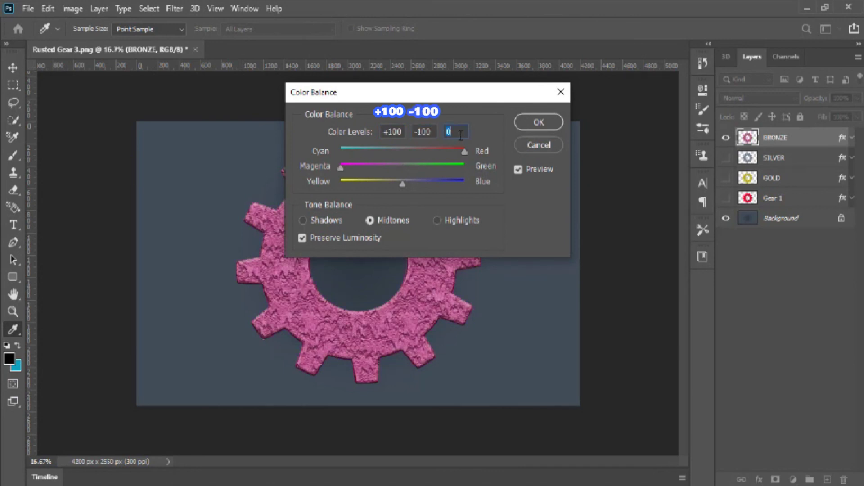
text(-100)
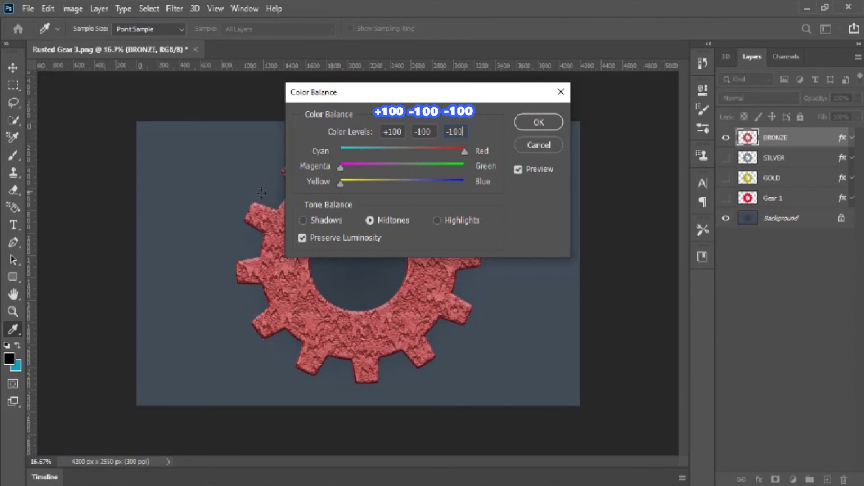
- Set BRONZE's shadows to +27/+18/-80, apply, and hide the BRONZE layer
click(303, 220)
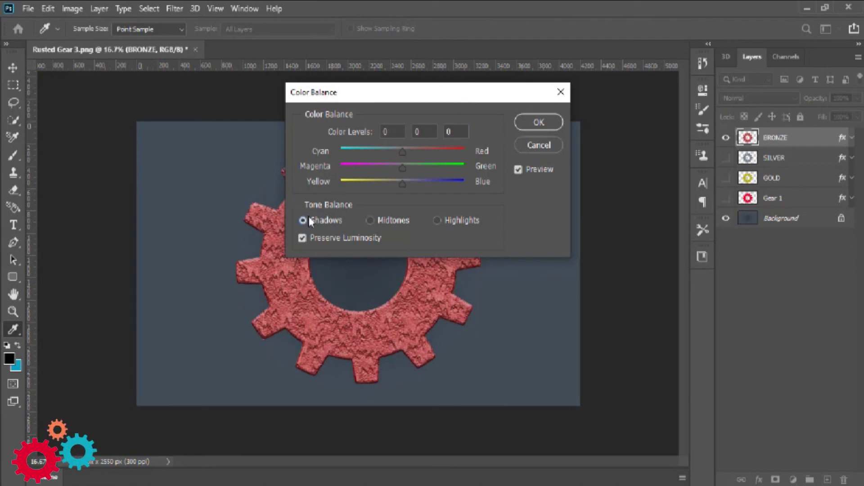
click(393, 132)
text(27)
key(Tab)
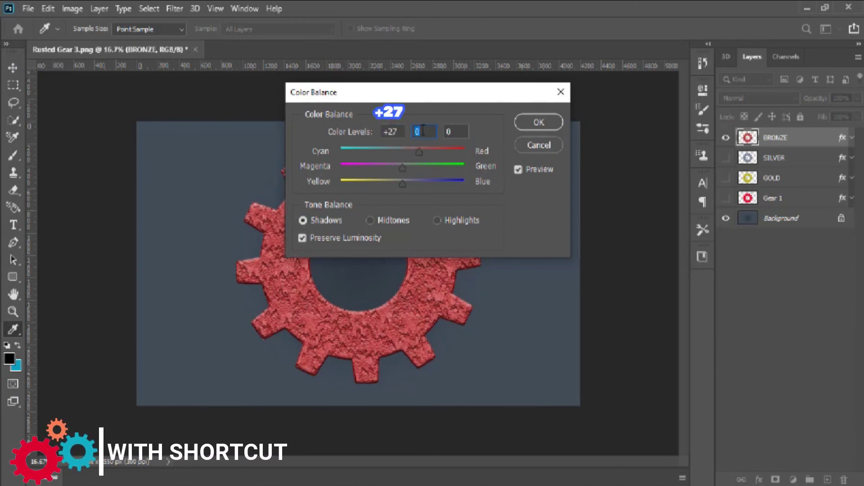
text(18)
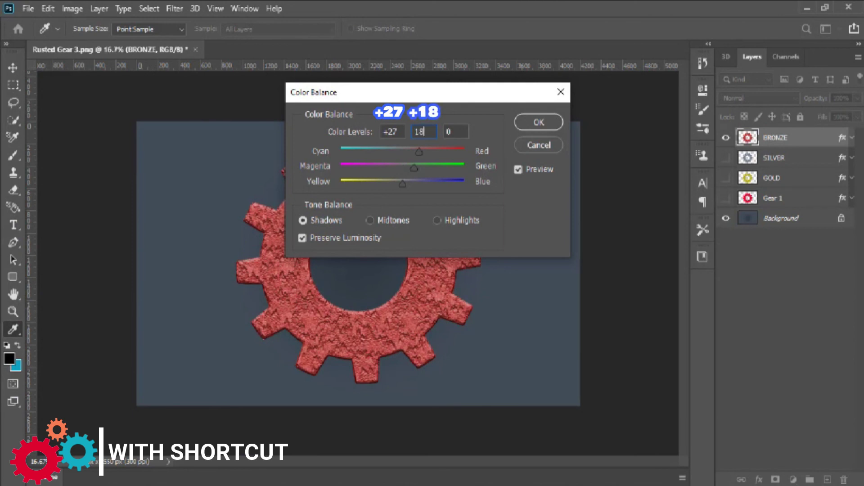
key(Tab)
text(8)
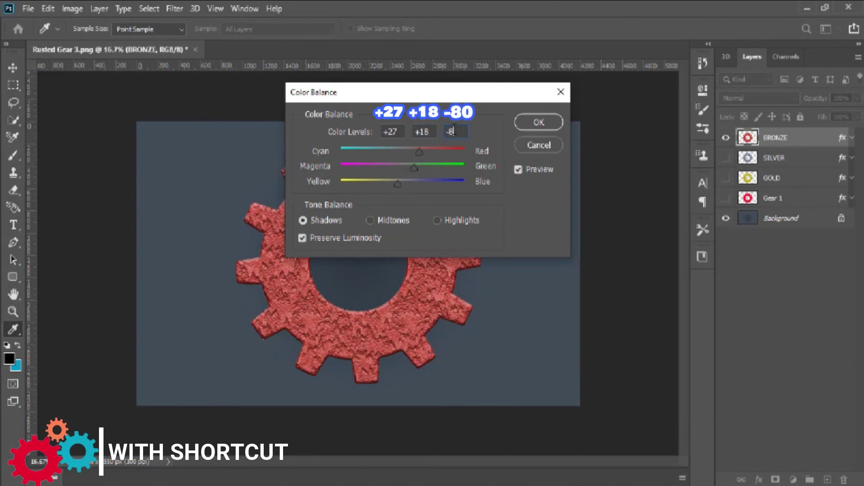
text(0)
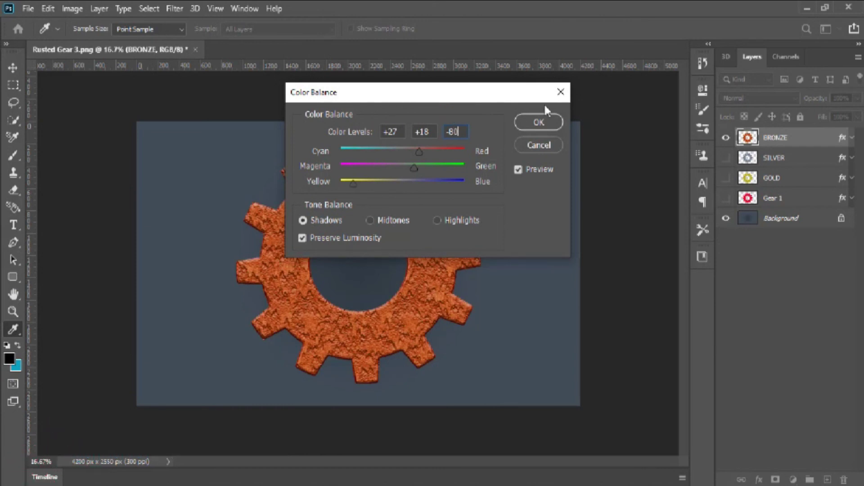
click(546, 117)
key(v)
click(726, 138)
- Show the GOLD gear and scale it down
click(726, 177)
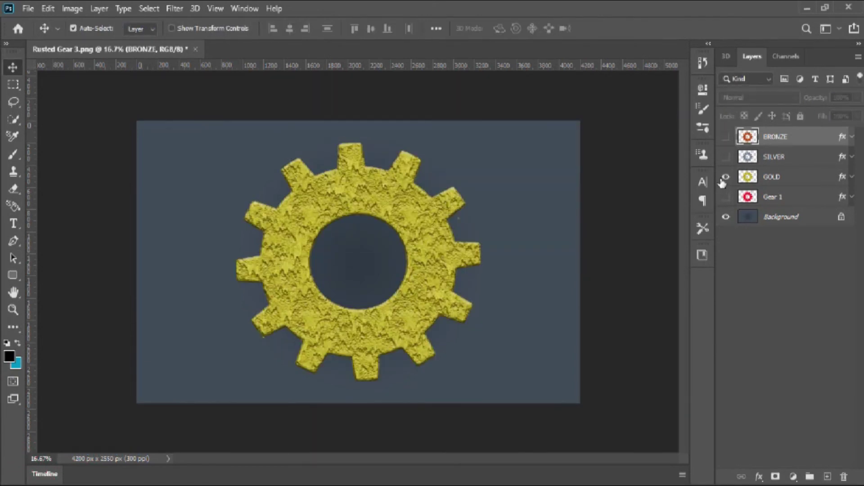
click(772, 177)
key(ctrl+t)
drag(479, 295, 393, 312)
mouse_move(315, 208)
mouse_down()
mouse_move(315, 243)
mouse_move(296, 261)
mouse_up()
click(628, 28)
- Show the SILVER gear, shrink it to about 43% and place it beside gold
click(726, 157)
click(772, 157)
key(ctrl+t)
drag(368, 147, 362, 288)
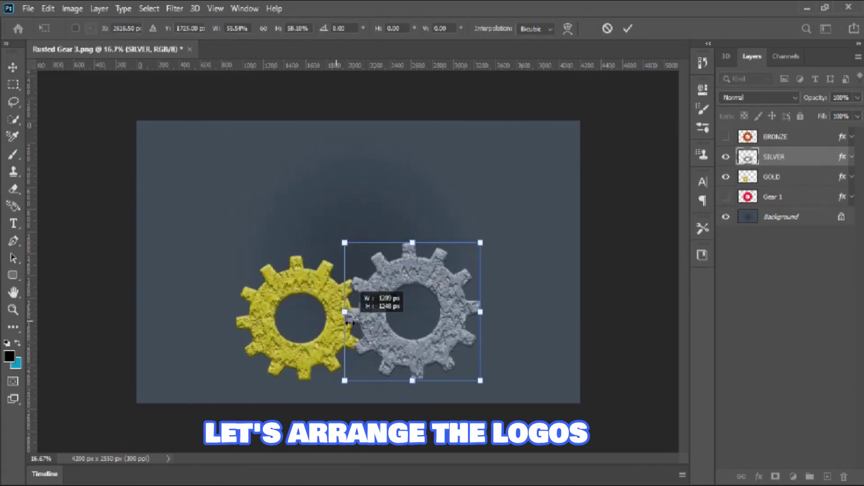
drag(434, 350, 434, 325)
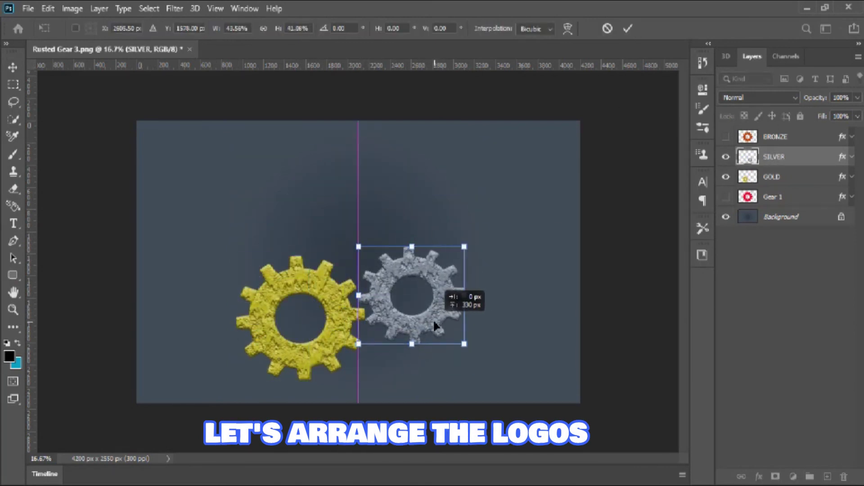
click(628, 28)
- Show the BRONZE gear, shrink it and set it above, between gold and silver
click(726, 136)
click(771, 136)
key(ctrl+t)
drag(236, 140, 372, 247)
mouse_move(481, 247)
mouse_down()
mouse_move(457, 307)
mouse_move(387, 203)
mouse_up()
key(Return)
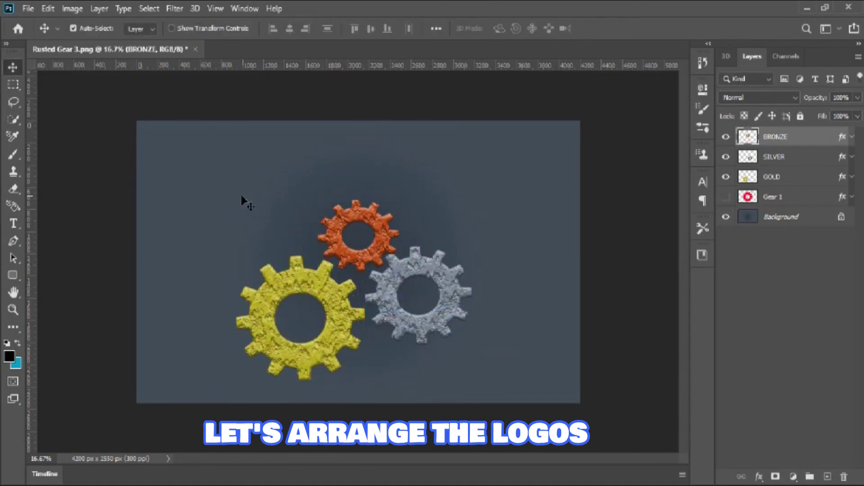
- Move the three-gear cluster up to the centre of the canvas
drag(241, 198, 518, 355)
drag(361, 289, 365, 270)
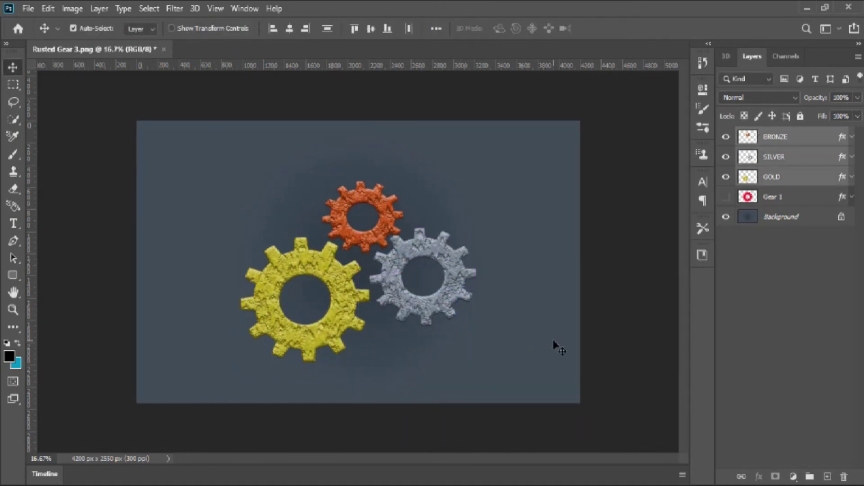
click(558, 348)
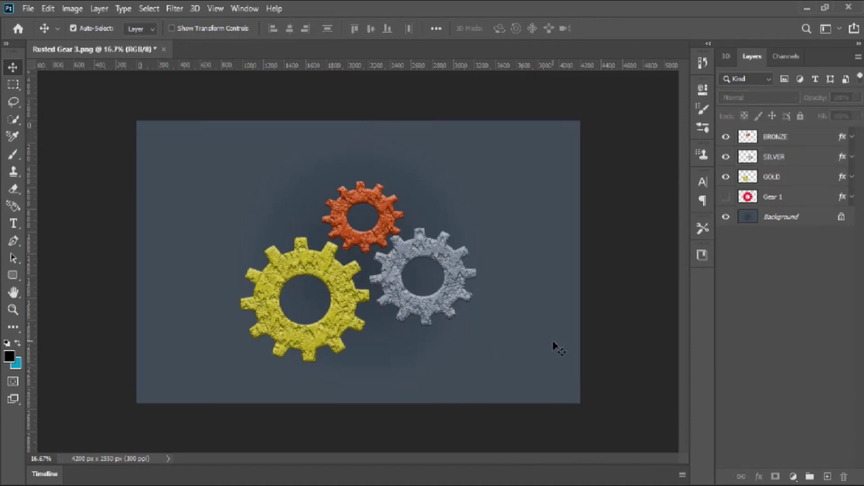